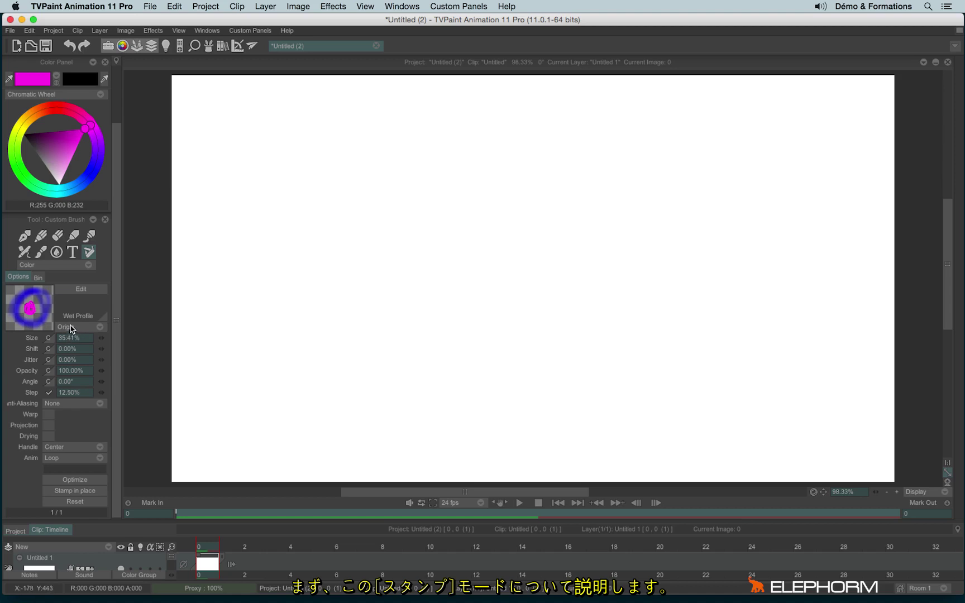
Step: Keep Origin Stamp, paint a wavy blue stroke down the left side, then pick green
{"action": "left_click", "coordinate": [70, 331]}
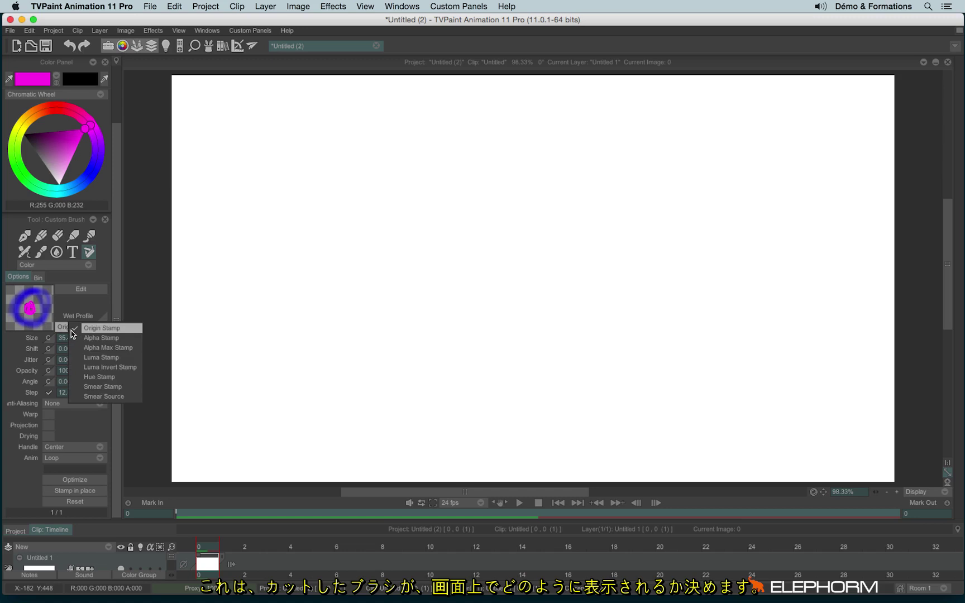
{"action": "left_click", "coordinate": [65, 332]}
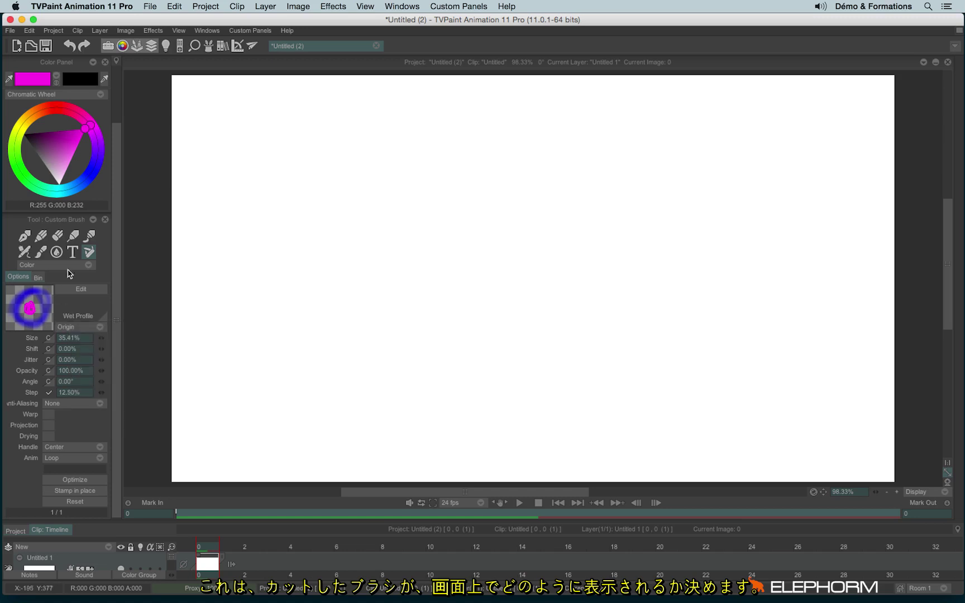
{"action": "left_click", "coordinate": [67, 331]}
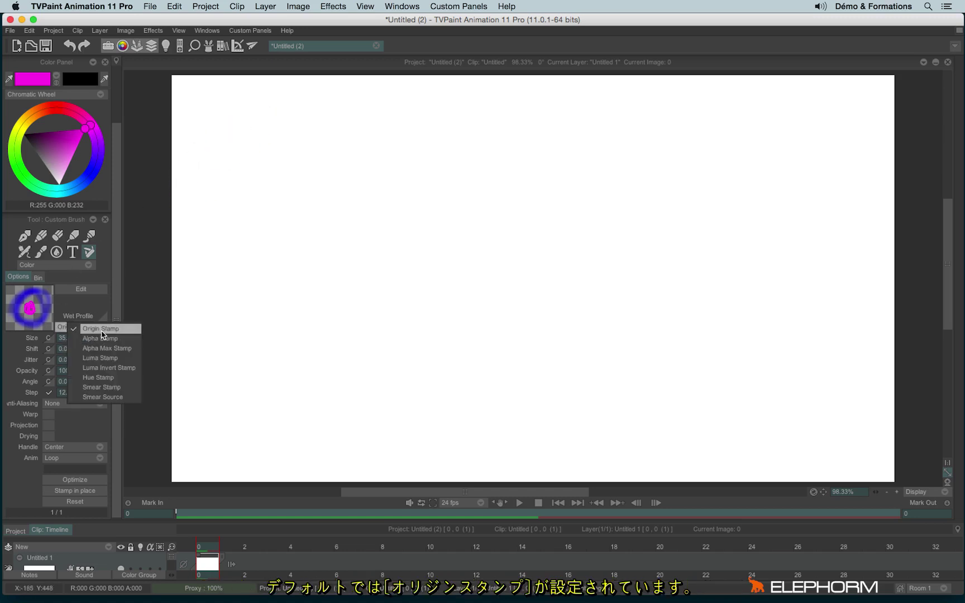
{"action": "left_click", "coordinate": [108, 332]}
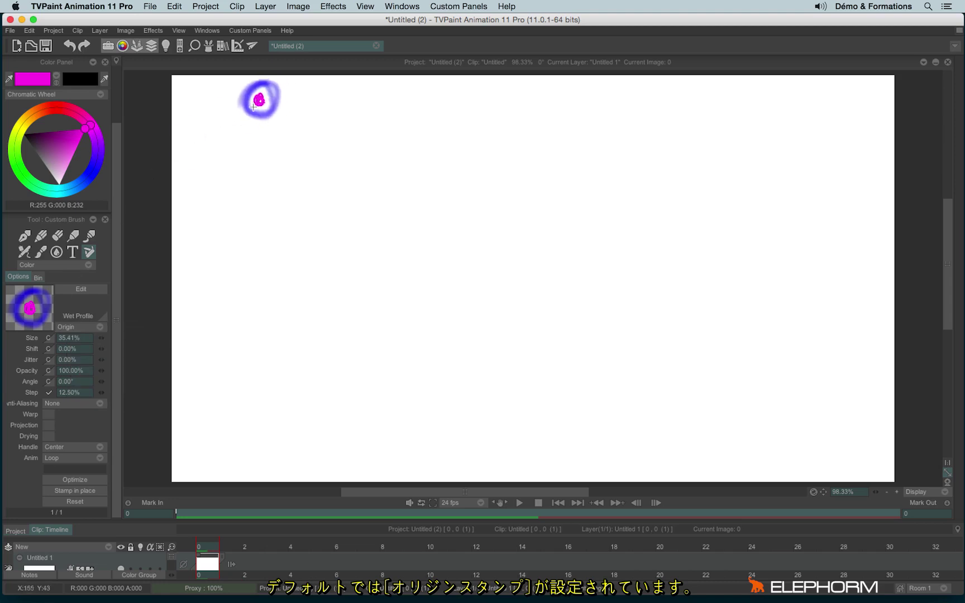
{"action": "mouse_move", "coordinate": [258, 98]}
{"action": "left_mouse_down"}
{"action": "mouse_move", "coordinate": [235, 176]}
{"action": "mouse_move", "coordinate": [226, 436]}
{"action": "left_mouse_up"}
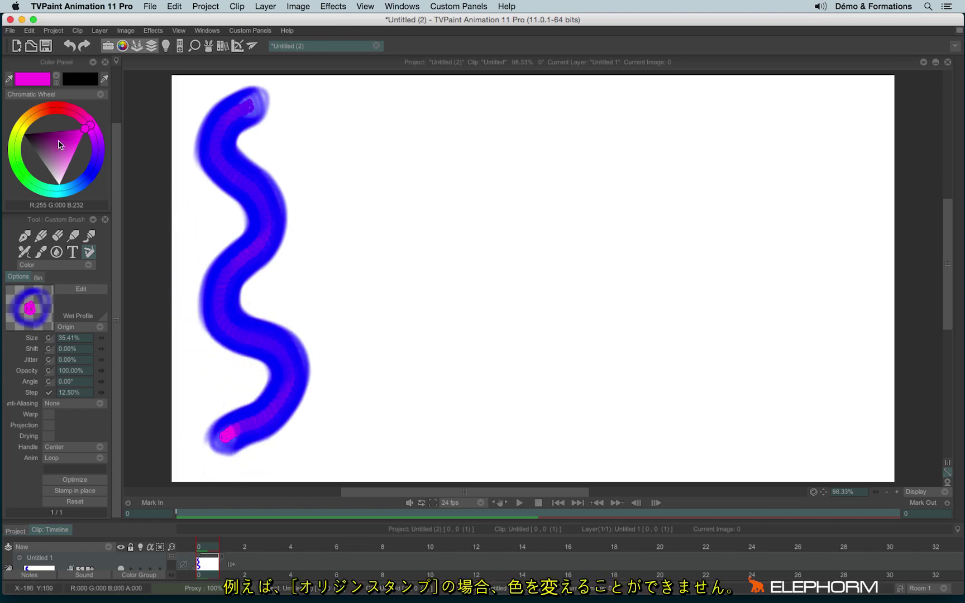
{"action": "left_click", "coordinate": [21, 178]}
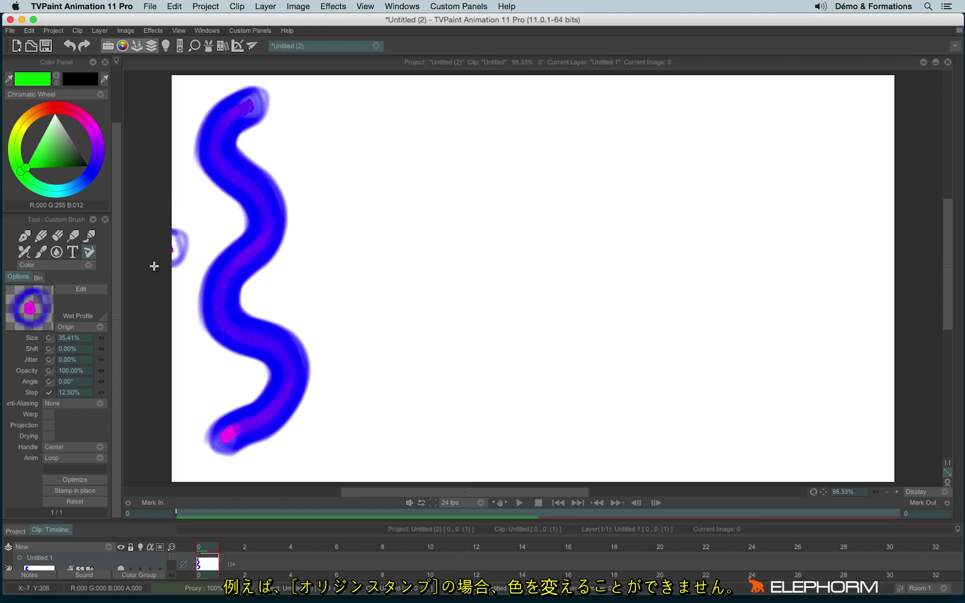
Step: Switch the brush to Alpha Stamp and paint a green wave right of the blue one
{"action": "left_click", "coordinate": [74, 327]}
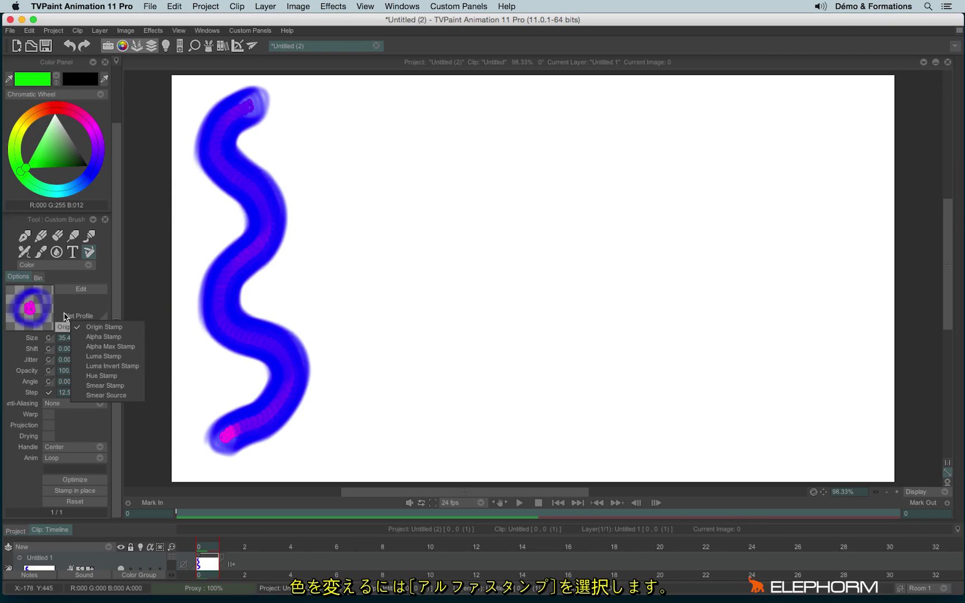
{"action": "left_click", "coordinate": [121, 341]}
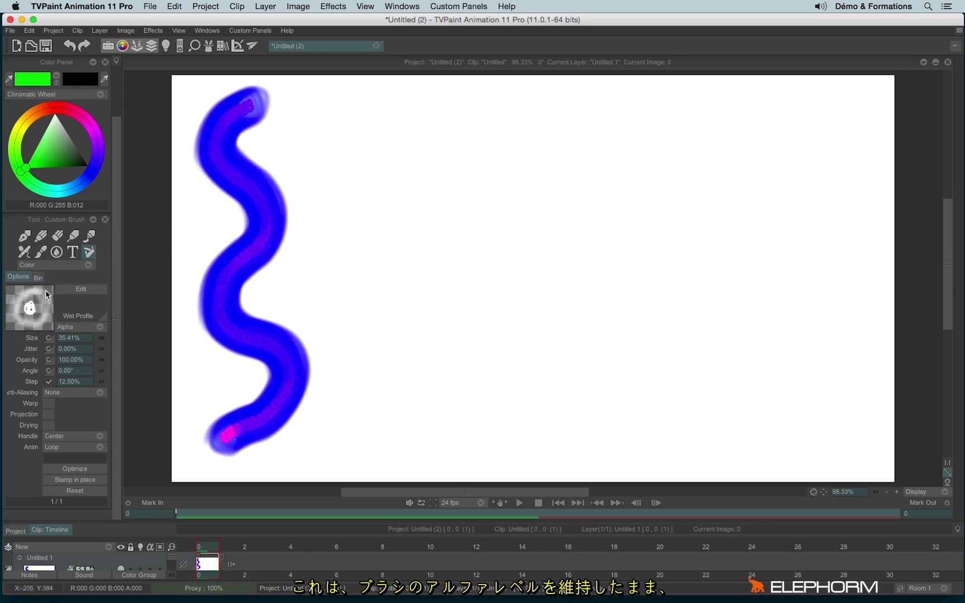
{"action": "left_click_drag", "start_coordinate": [332, 96], "coordinate": [316, 441]}
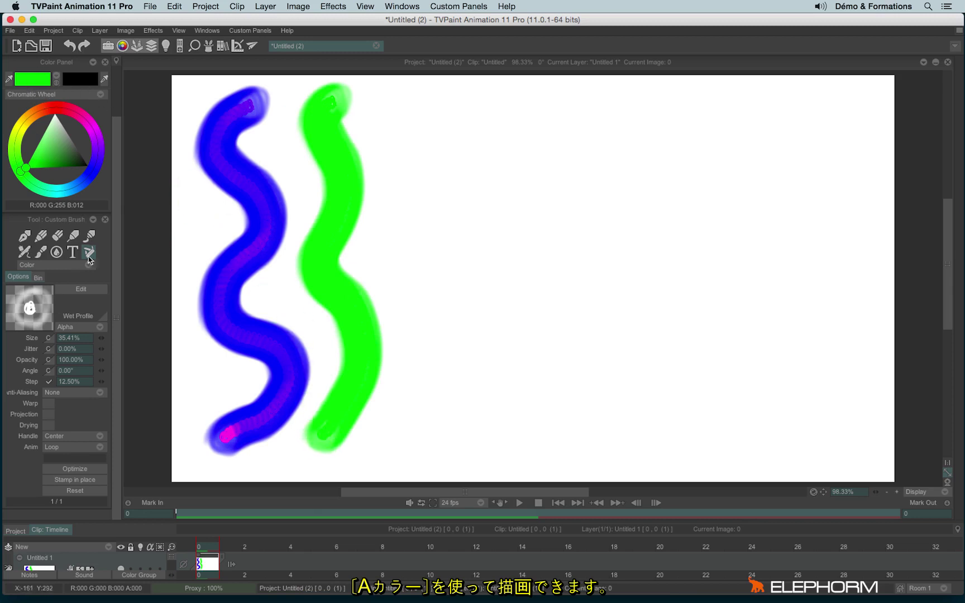
Step: Paint a pale green third wave in Alpha Max Stamp, leaving the drawing mode unchanged
{"action": "left_click", "coordinate": [72, 329]}
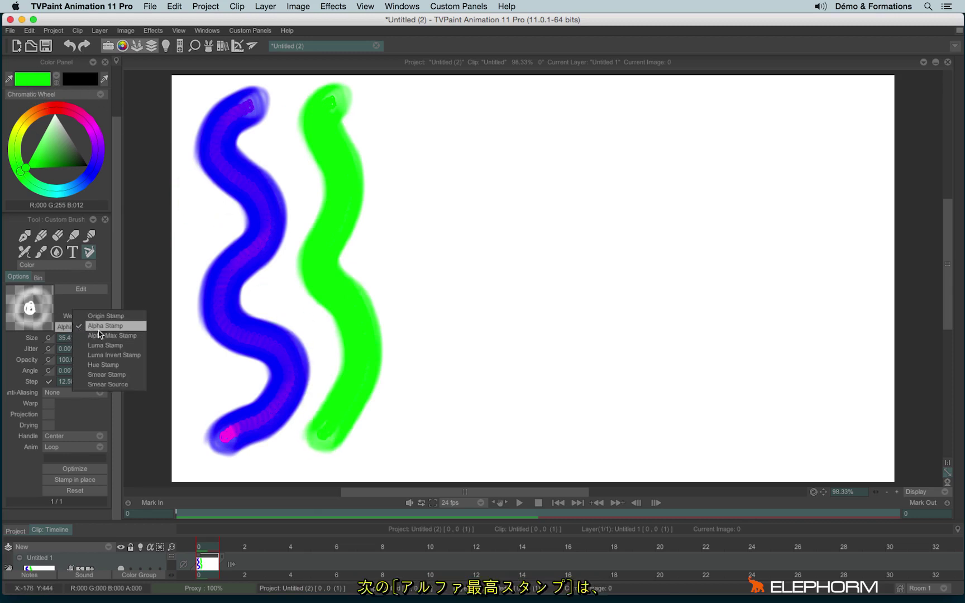
{"action": "left_click", "coordinate": [100, 341]}
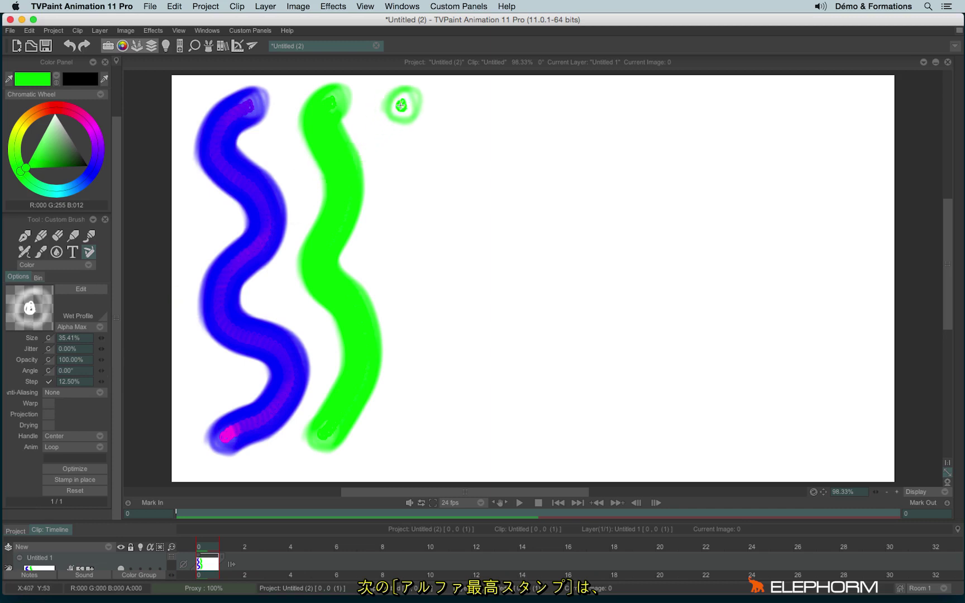
{"action": "mouse_move", "coordinate": [404, 97]}
{"action": "left_mouse_down"}
{"action": "mouse_move", "coordinate": [387, 155]}
{"action": "mouse_move", "coordinate": [394, 437]}
{"action": "left_mouse_up"}
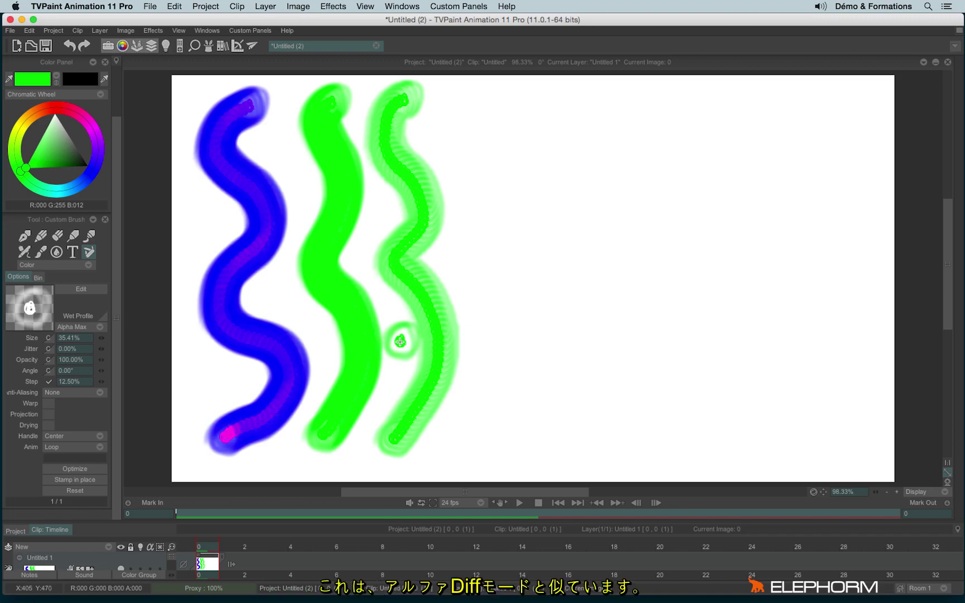
{"action": "left_click", "coordinate": [83, 268]}
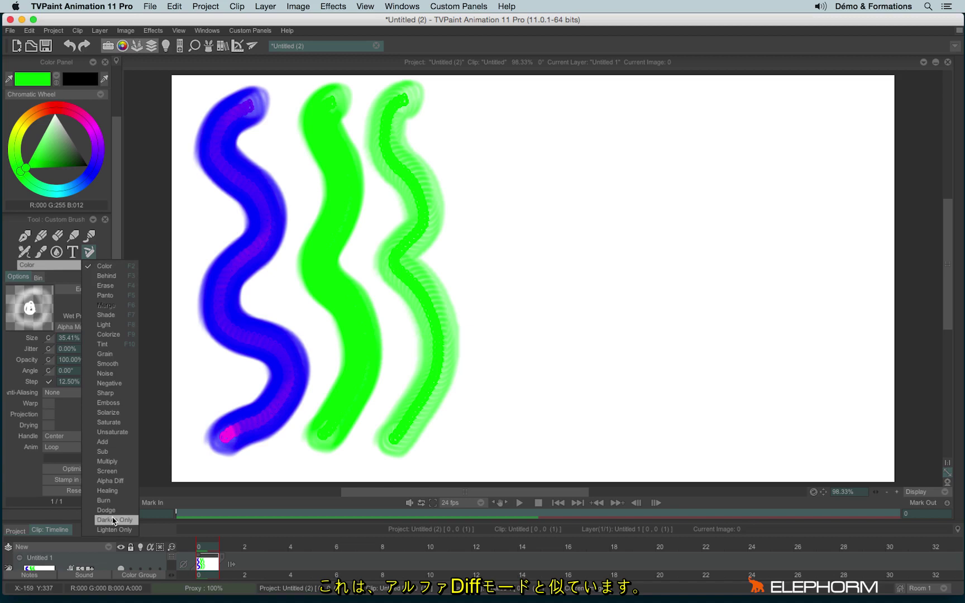
{"action": "left_click", "coordinate": [43, 449]}
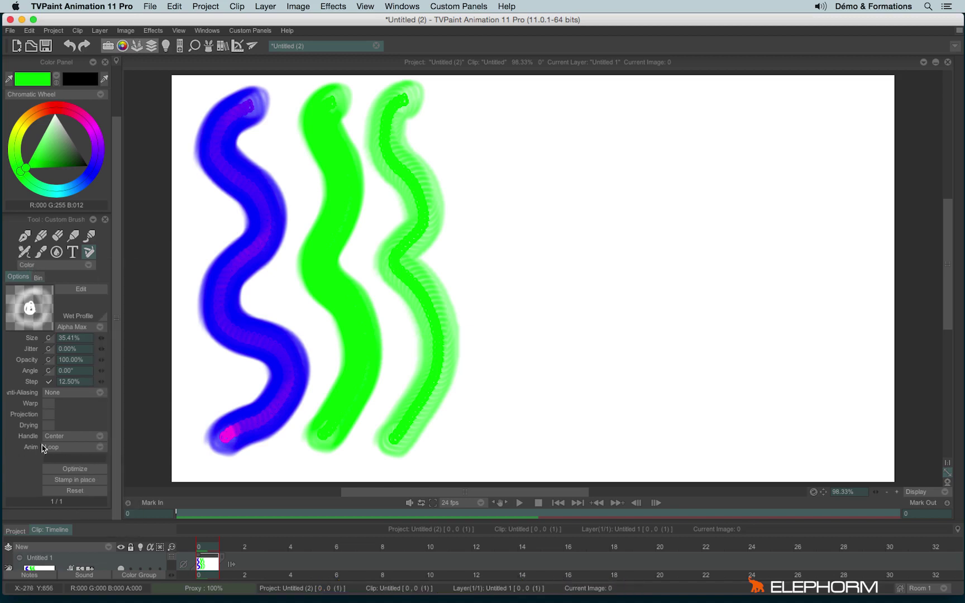
Step: Switch to Luma Stamp and paint a dark green fourth wave
{"action": "left_click", "coordinate": [82, 332]}
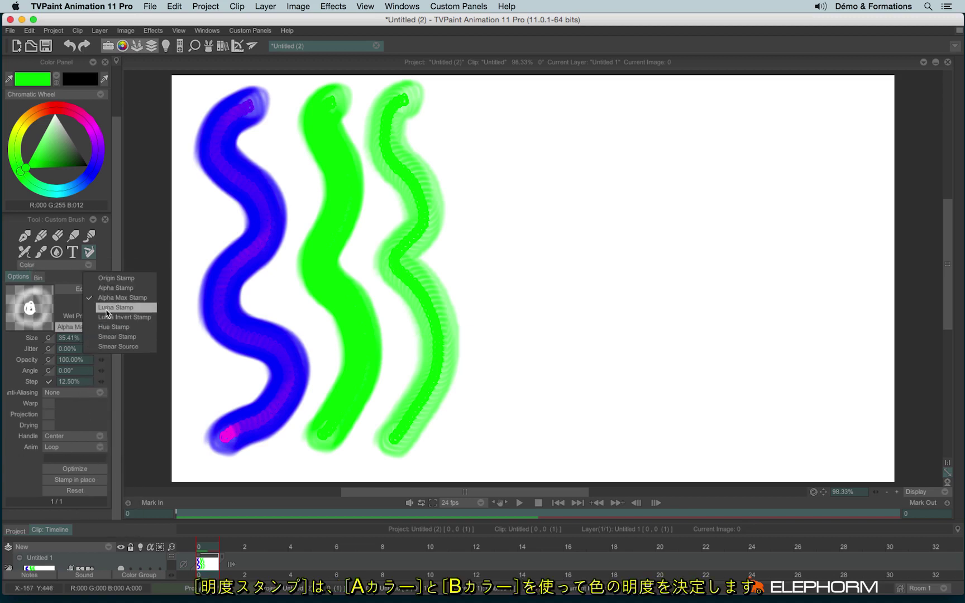
{"action": "left_click", "coordinate": [109, 311]}
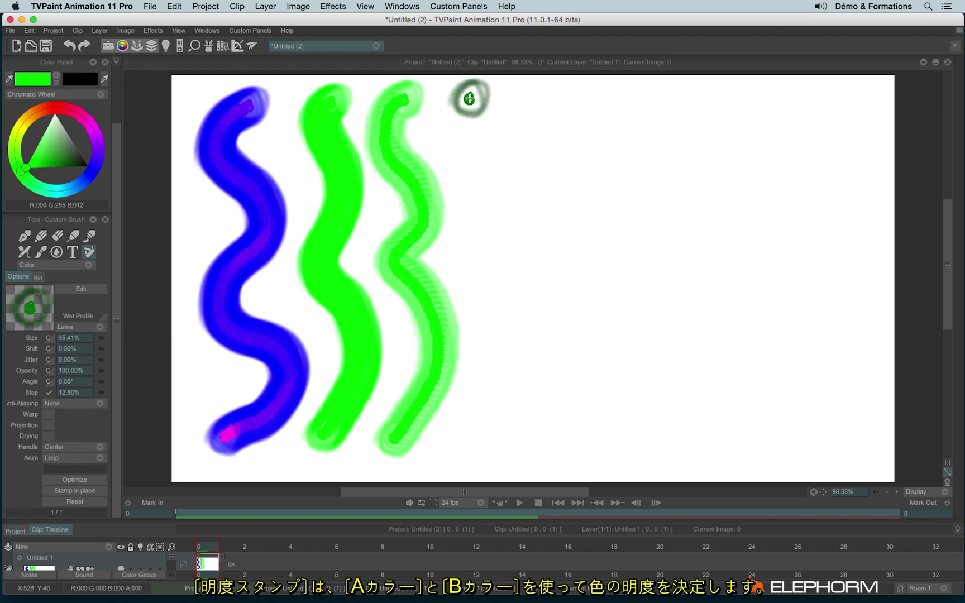
{"action": "mouse_move", "coordinate": [470, 97]}
{"action": "left_mouse_down"}
{"action": "mouse_move", "coordinate": [491, 184]}
{"action": "mouse_move", "coordinate": [483, 271]}
{"action": "mouse_move", "coordinate": [505, 340]}
{"action": "mouse_move", "coordinate": [474, 451]}
{"action": "left_mouse_up"}
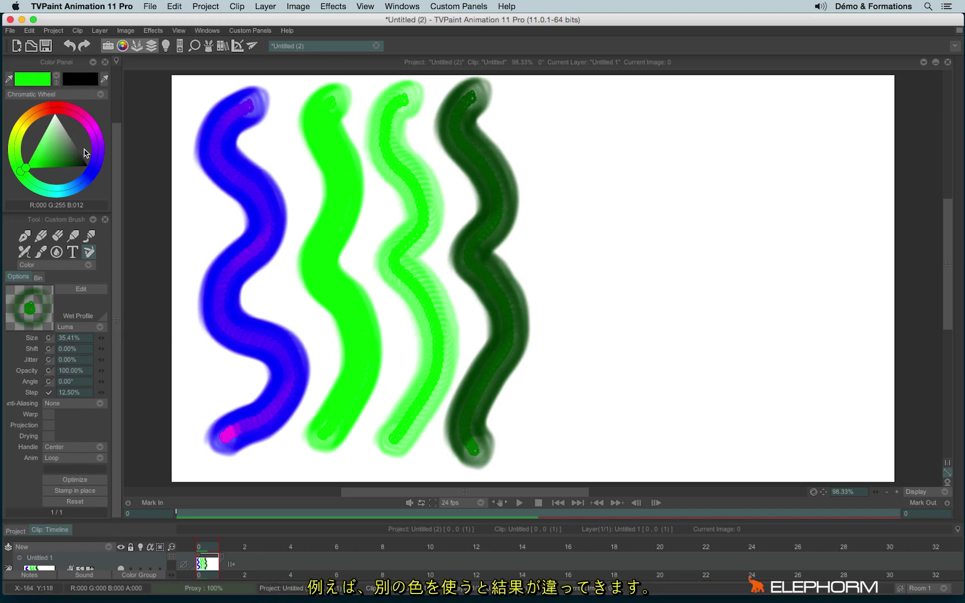
Step: Set A colour to yellow and B colour to red, then paint a red fifth wave
{"action": "left_click", "coordinate": [57, 115]}
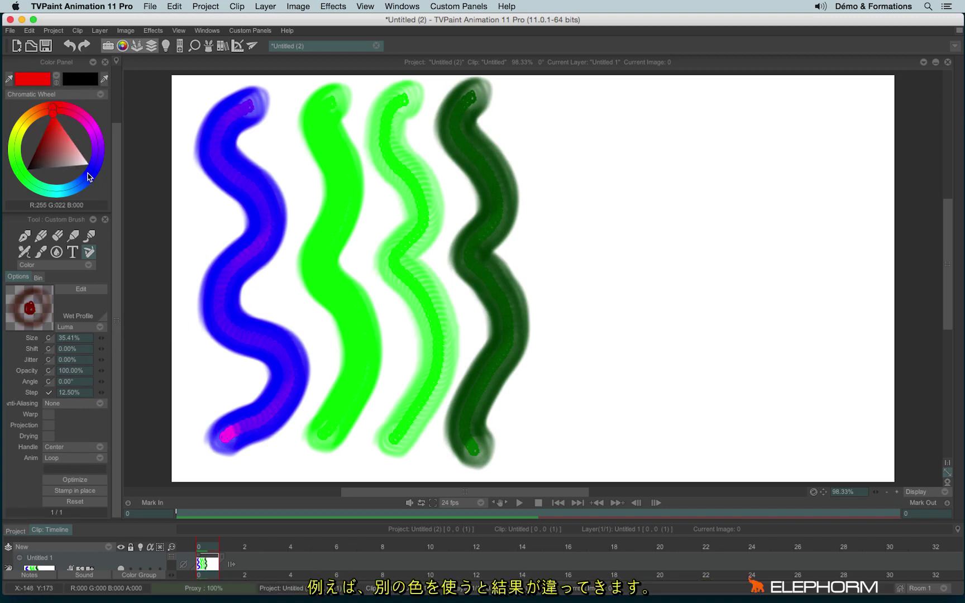
{"action": "left_click", "coordinate": [87, 178]}
{"action": "left_click", "coordinate": [57, 110]}
{"action": "left_click", "coordinate": [56, 80]}
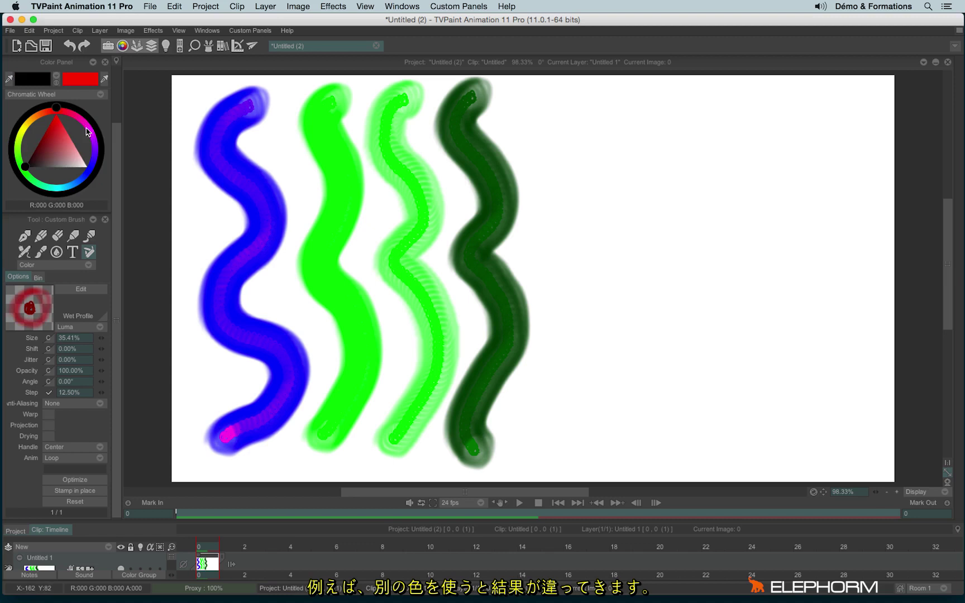
{"action": "left_click", "coordinate": [23, 123]}
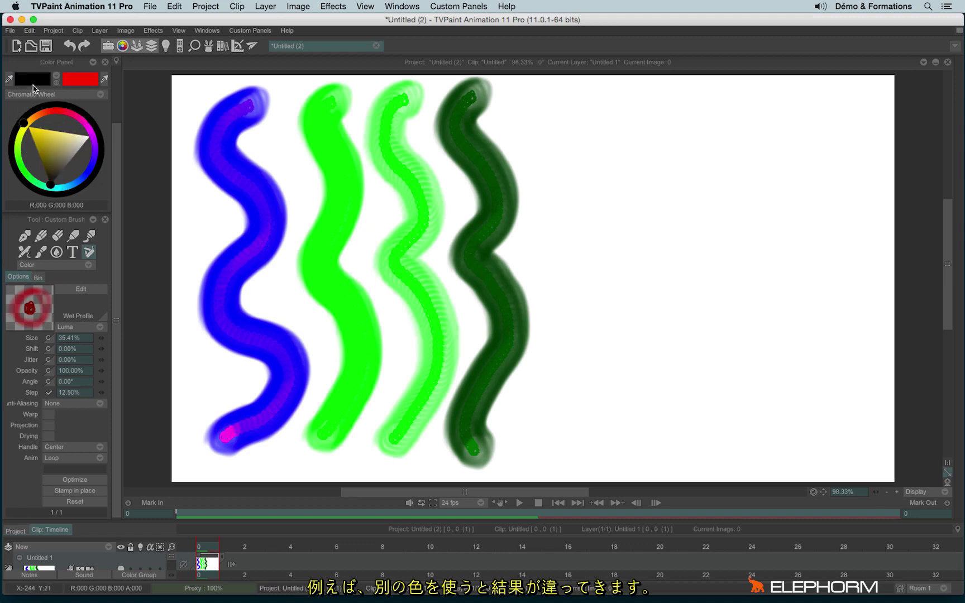
{"action": "left_click", "coordinate": [32, 142]}
{"action": "key", "text": "ctrl+z"}
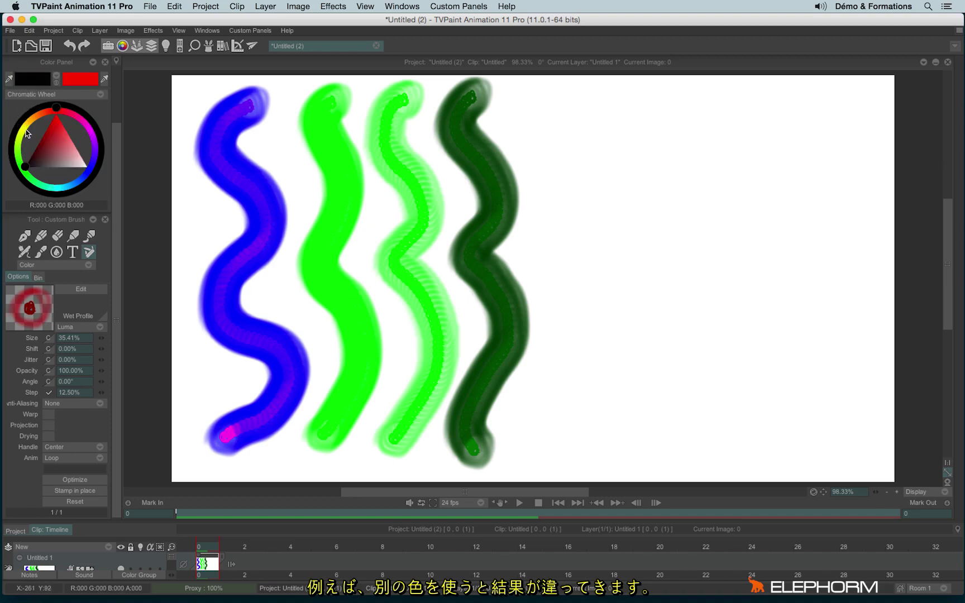
{"action": "left_click", "coordinate": [24, 130]}
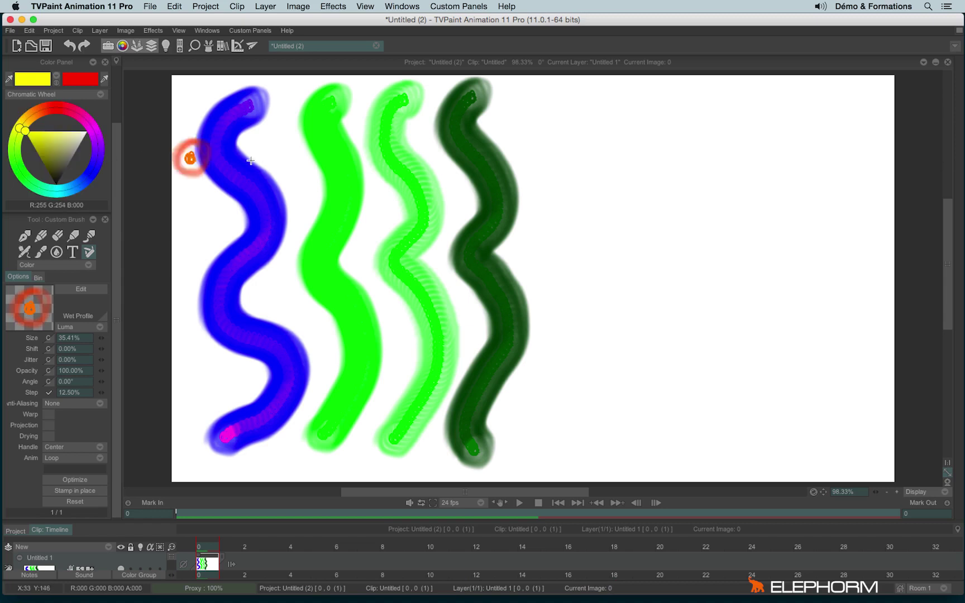
{"action": "mouse_move", "coordinate": [541, 112]}
{"action": "left_mouse_down"}
{"action": "mouse_move", "coordinate": [554, 450]}
{"action": "mouse_move", "coordinate": [577, 451]}
{"action": "left_mouse_up"}
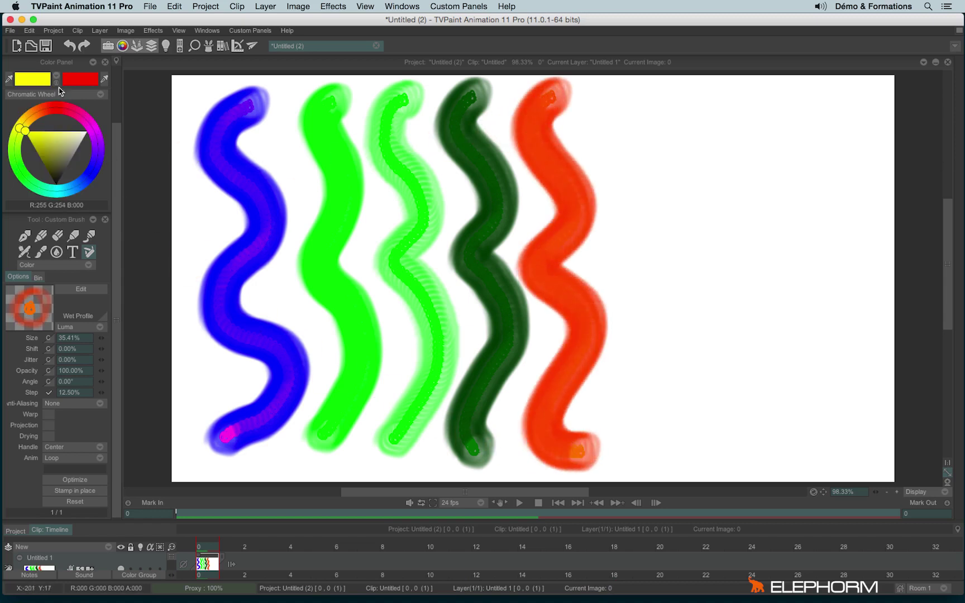
Step: Paint an orange-yellow wave in Luma Invert Stamp right of the red one
{"action": "left_click", "coordinate": [91, 335]}
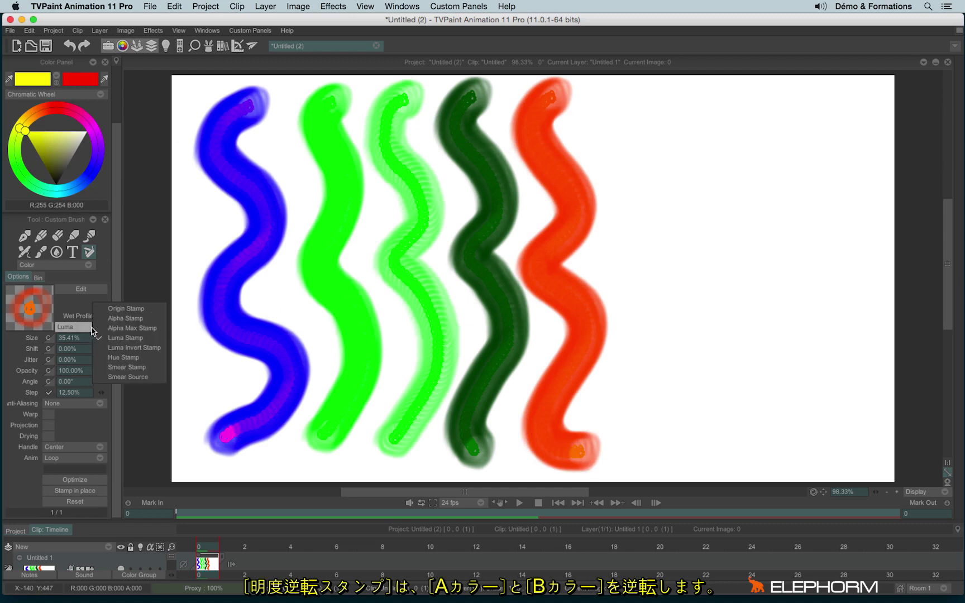
{"action": "left_click", "coordinate": [158, 354]}
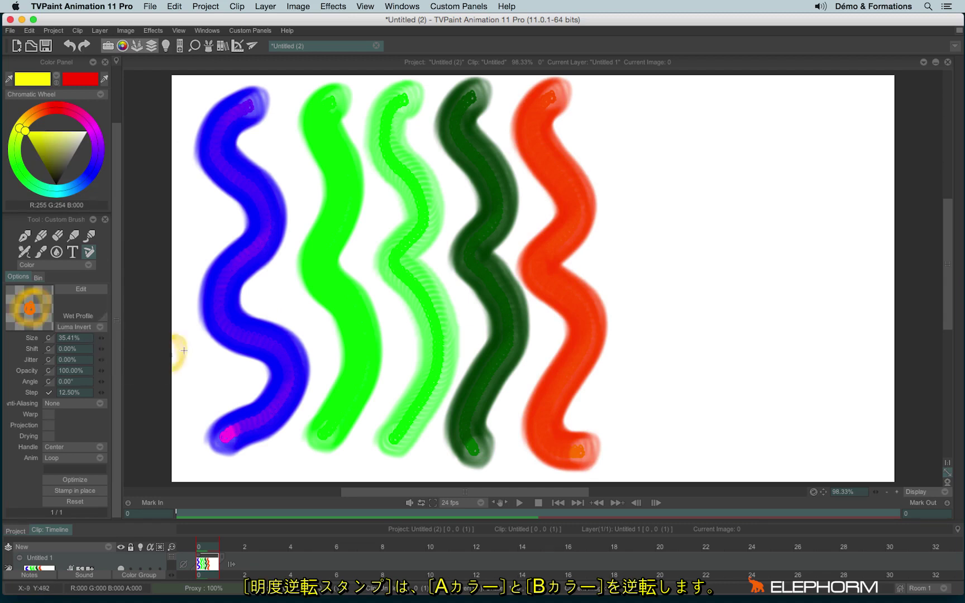
{"action": "mouse_move", "coordinate": [625, 94]}
{"action": "left_mouse_down"}
{"action": "mouse_move", "coordinate": [612, 159]}
{"action": "mouse_move", "coordinate": [643, 457]}
{"action": "left_mouse_up"}
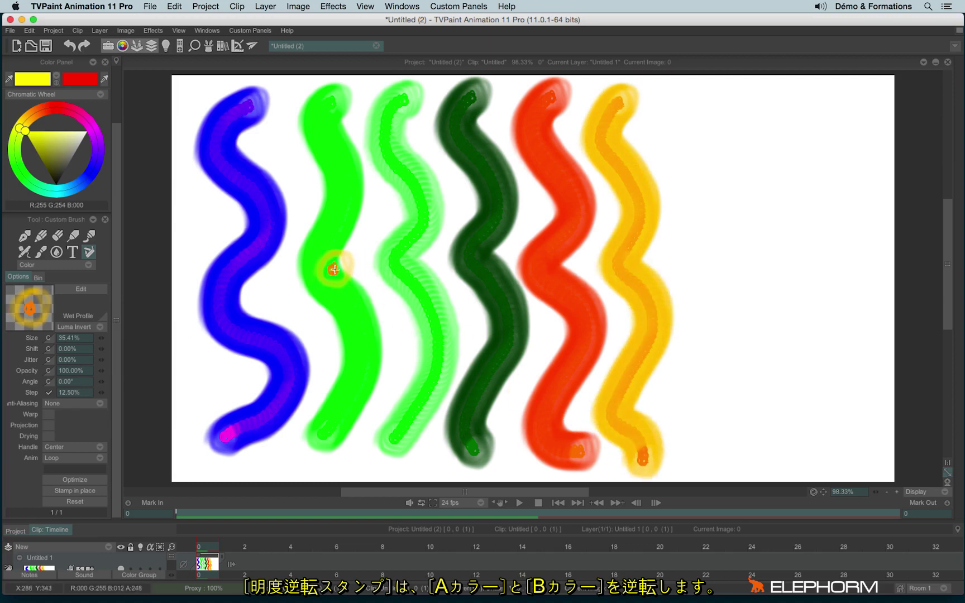
Step: Paint a bright yellow wave in Hue Stamp at the far right
{"action": "left_click", "coordinate": [76, 327]}
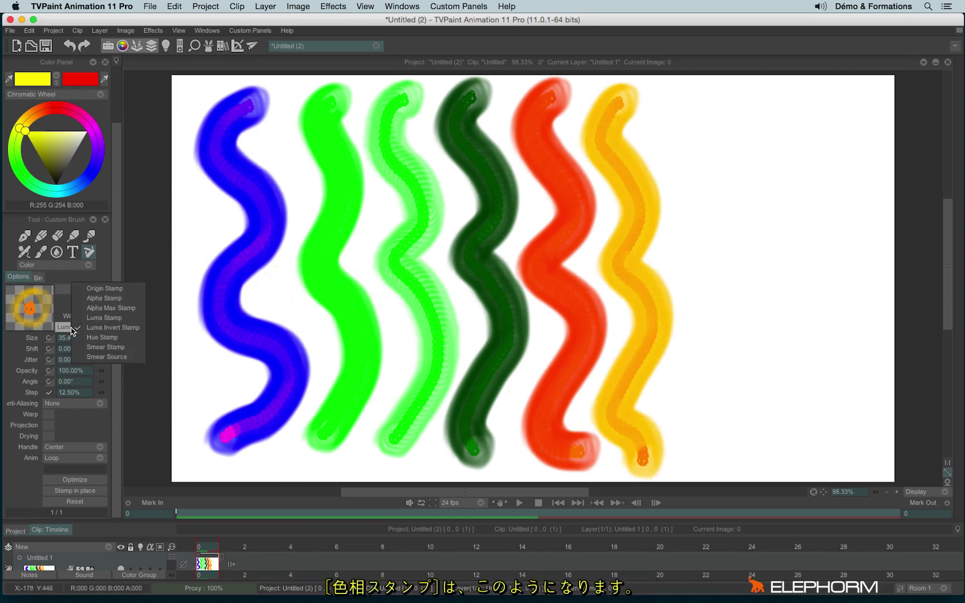
{"action": "left_click", "coordinate": [113, 337]}
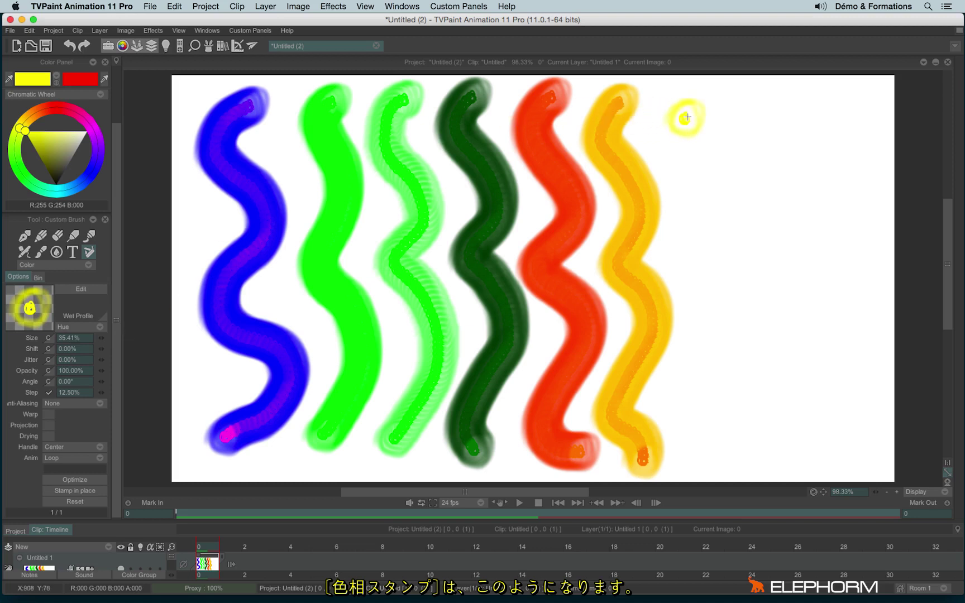
{"action": "mouse_move", "coordinate": [686, 99]}
{"action": "left_mouse_down"}
{"action": "mouse_move", "coordinate": [694, 241]}
{"action": "mouse_move", "coordinate": [715, 343]}
{"action": "mouse_move", "coordinate": [702, 410]}
{"action": "mouse_move", "coordinate": [720, 457]}
{"action": "left_mouse_up"}
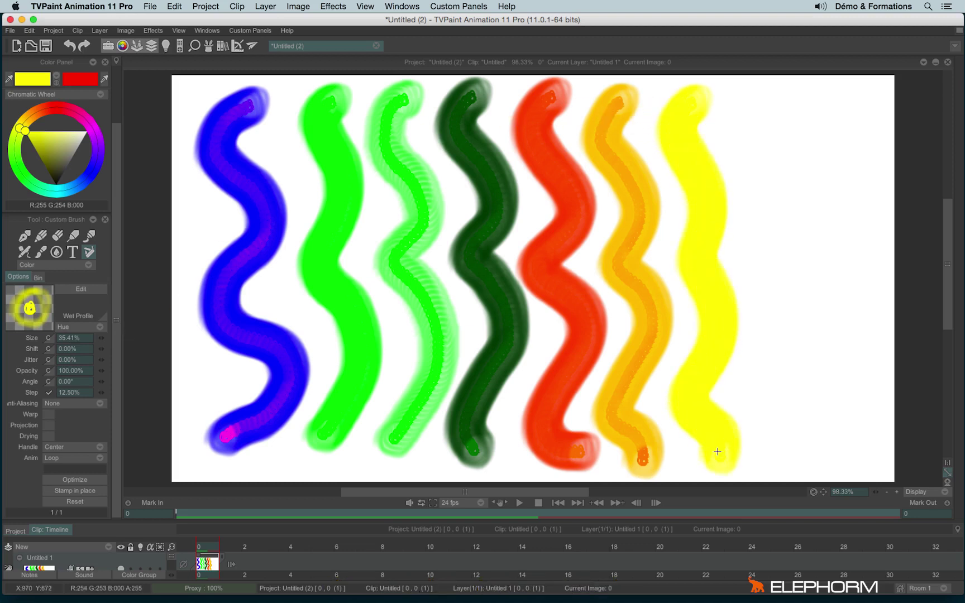
Step: Set the stamp mode to Smear and drag two horizontal smears across the yellow-to-blue waves
{"action": "left_click", "coordinate": [70, 330]}
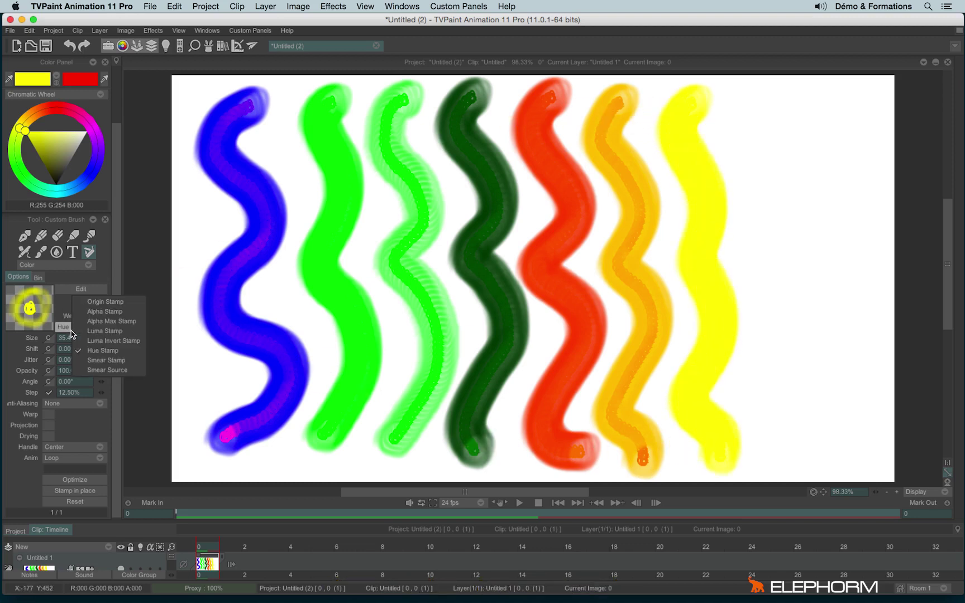
{"action": "left_click", "coordinate": [135, 366]}
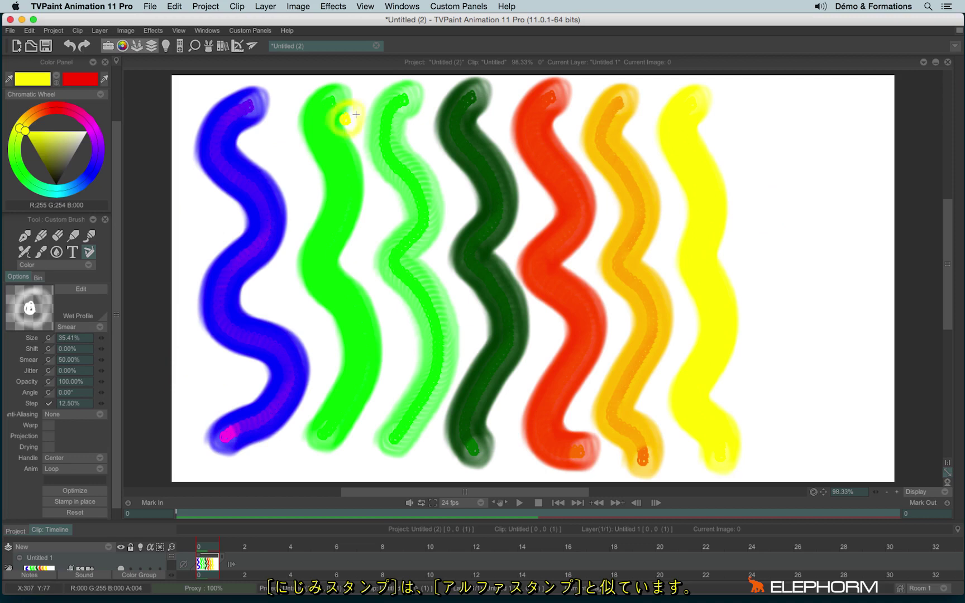
{"action": "left_click", "coordinate": [88, 332]}
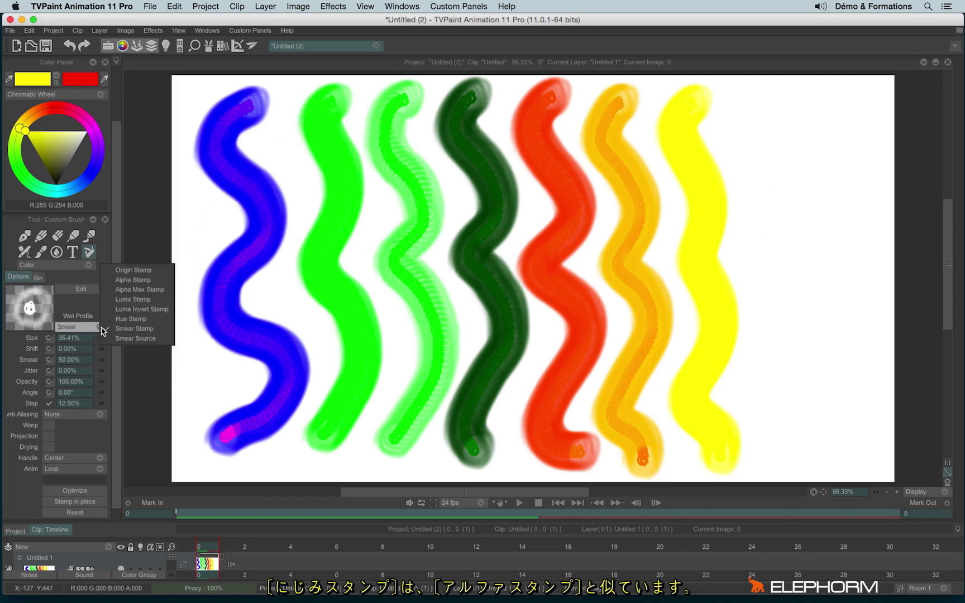
{"action": "left_click", "coordinate": [78, 307]}
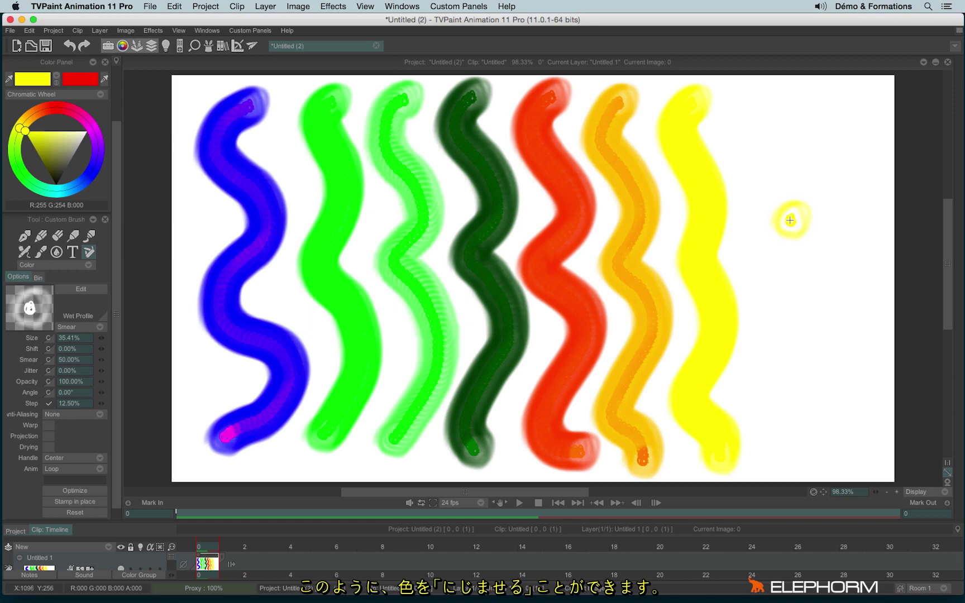
{"action": "left_click_drag", "start_coordinate": [798, 220], "coordinate": [486, 193]}
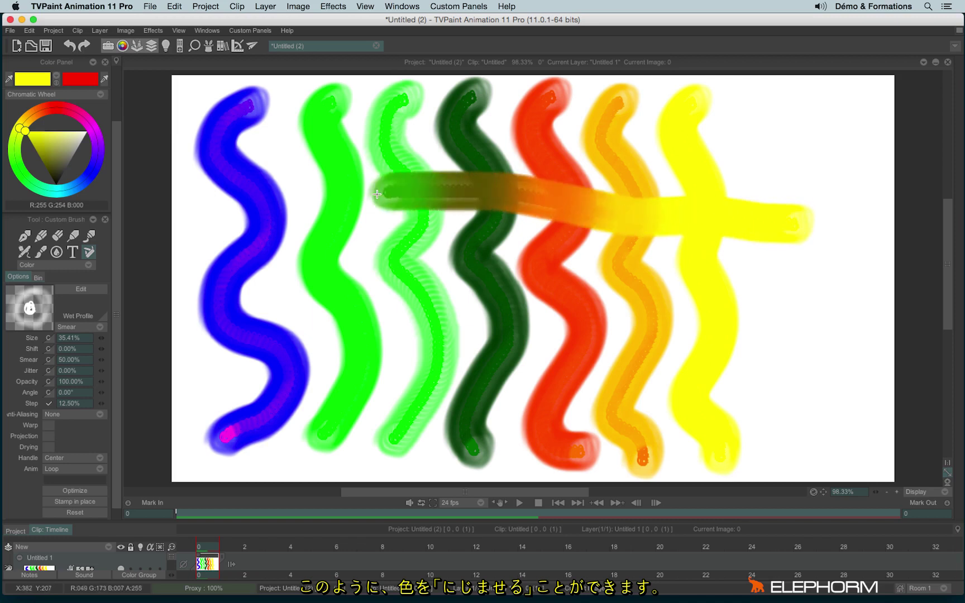
{"action": "mouse_move", "coordinate": [487, 192]}
{"action": "left_mouse_down"}
{"action": "mouse_move", "coordinate": [292, 272]}
{"action": "mouse_move", "coordinate": [804, 291]}
{"action": "mouse_move", "coordinate": [860, 280]}
{"action": "left_mouse_up"}
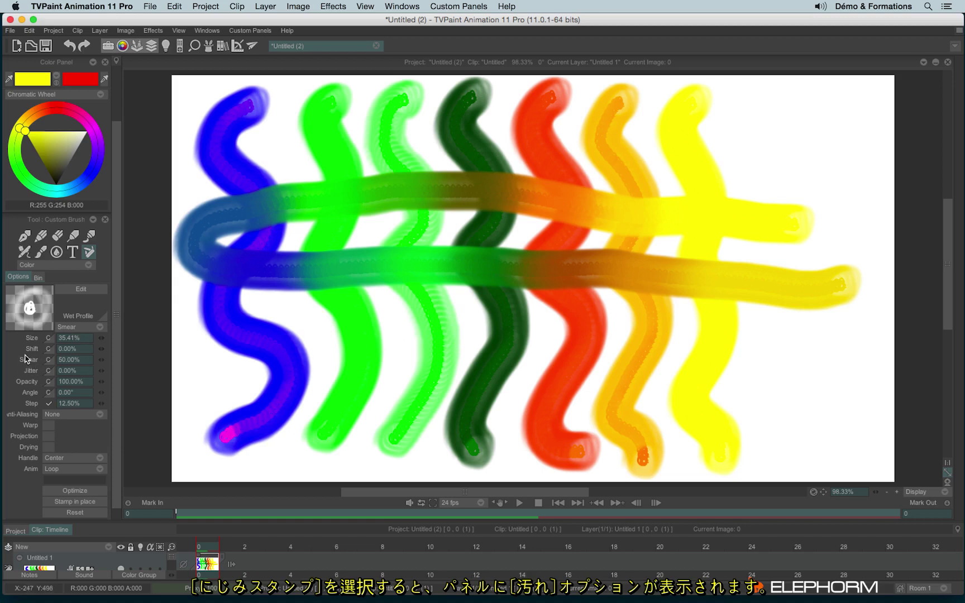
Step: Clear the canvas and paint red and blue smear strokes that blend together
{"action": "key", "text": "BackSpace"}
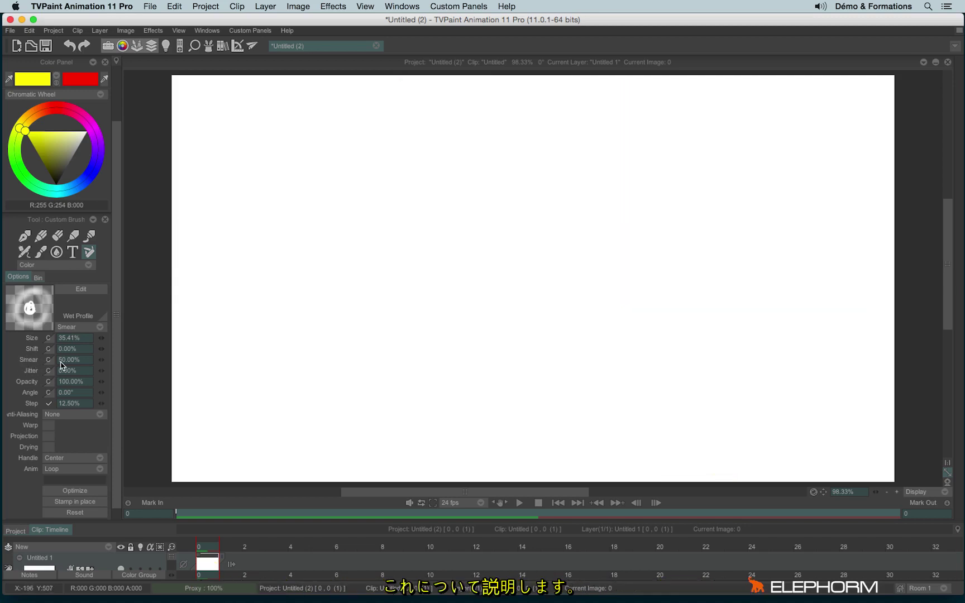
{"action": "left_click", "coordinate": [56, 78]}
{"action": "mouse_move", "coordinate": [362, 140]}
{"action": "left_mouse_down"}
{"action": "mouse_move", "coordinate": [580, 254]}
{"action": "mouse_move", "coordinate": [642, 393]}
{"action": "left_mouse_up"}
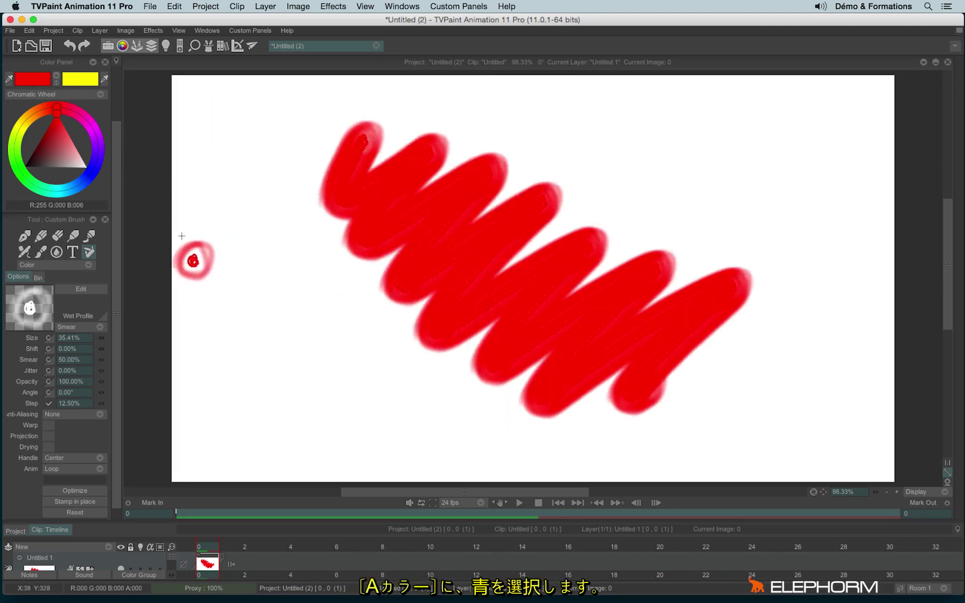
{"action": "left_click_drag", "start_coordinate": [93, 176], "coordinate": [71, 183]}
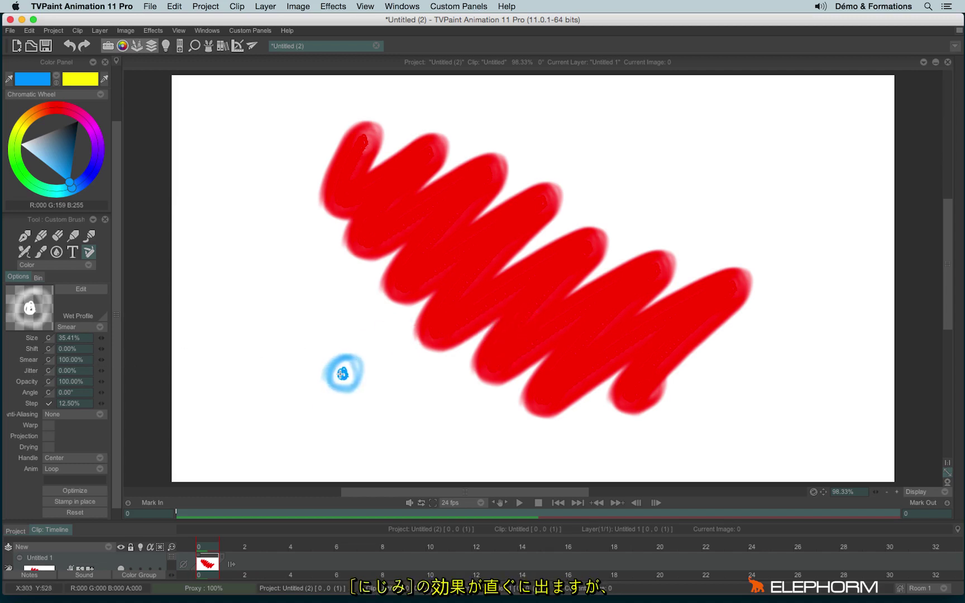
{"action": "left_click_drag", "start_coordinate": [339, 379], "coordinate": [645, 136]}
{"action": "left_click_drag", "start_coordinate": [441, 391], "coordinate": [761, 172]}
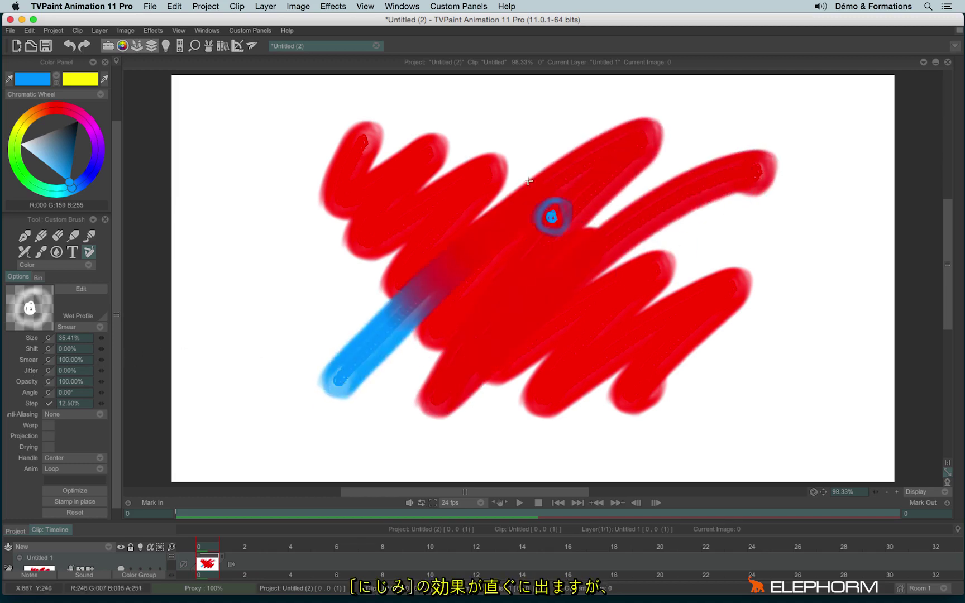
{"action": "left_click_drag", "start_coordinate": [528, 102], "coordinate": [330, 347]}
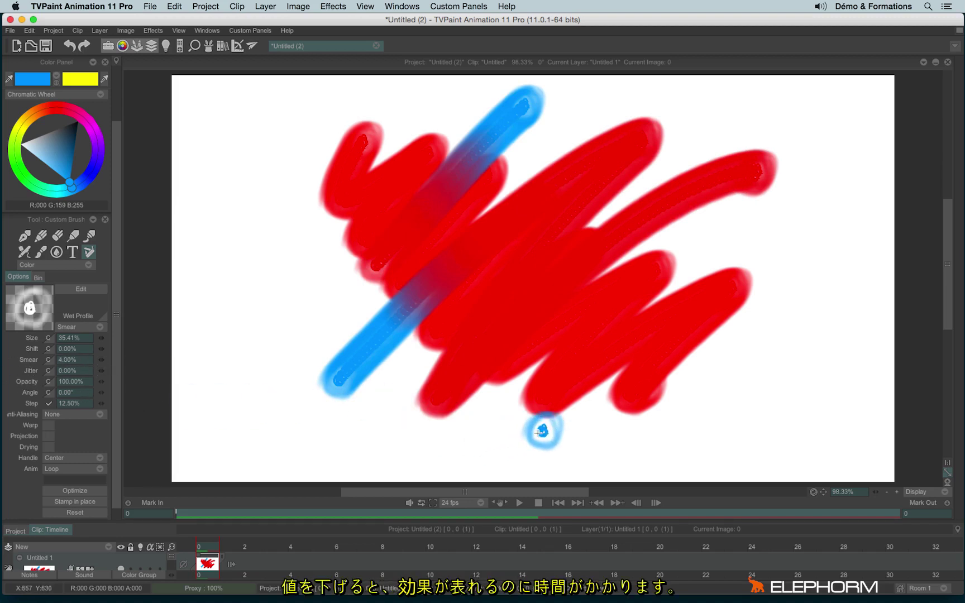
{"action": "mouse_move", "coordinate": [513, 449]}
{"action": "left_mouse_down"}
{"action": "mouse_move", "coordinate": [577, 342]}
{"action": "mouse_move", "coordinate": [340, 174]}
{"action": "mouse_move", "coordinate": [469, 229]}
{"action": "mouse_move", "coordinate": [565, 182]}
{"action": "left_mouse_up"}
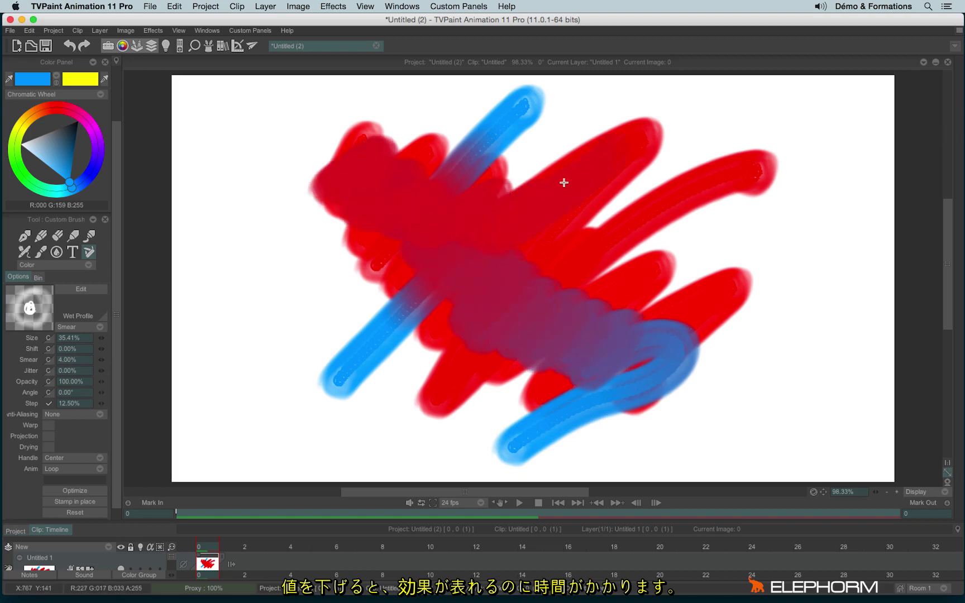
{"action": "left_click_drag", "start_coordinate": [576, 265], "coordinate": [664, 324]}
Step: Clear the canvas again and set the stamp mode to Smear Source
{"action": "key", "text": "BackSpace"}
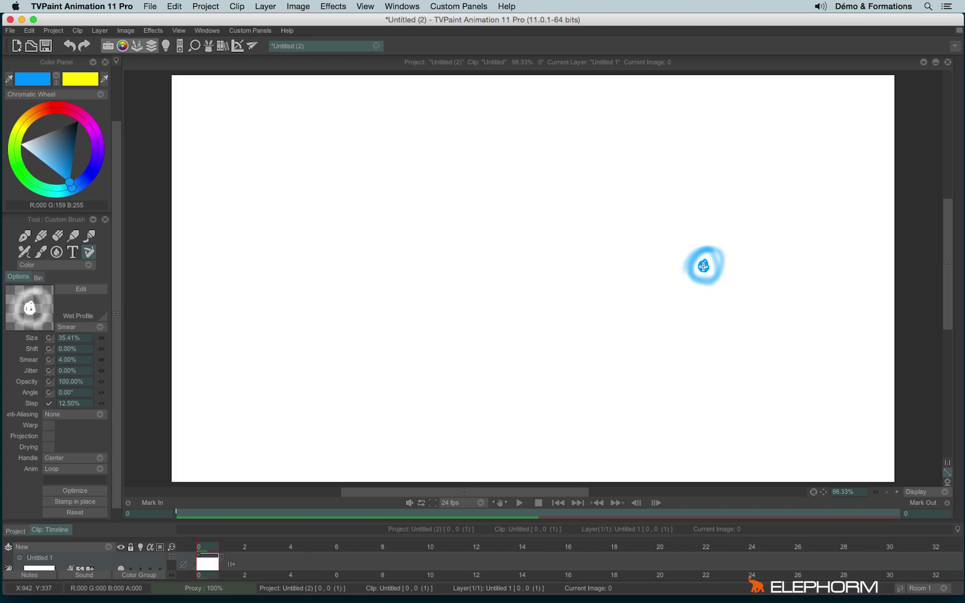
{"action": "left_click", "coordinate": [84, 331]}
{"action": "left_click", "coordinate": [135, 342]}
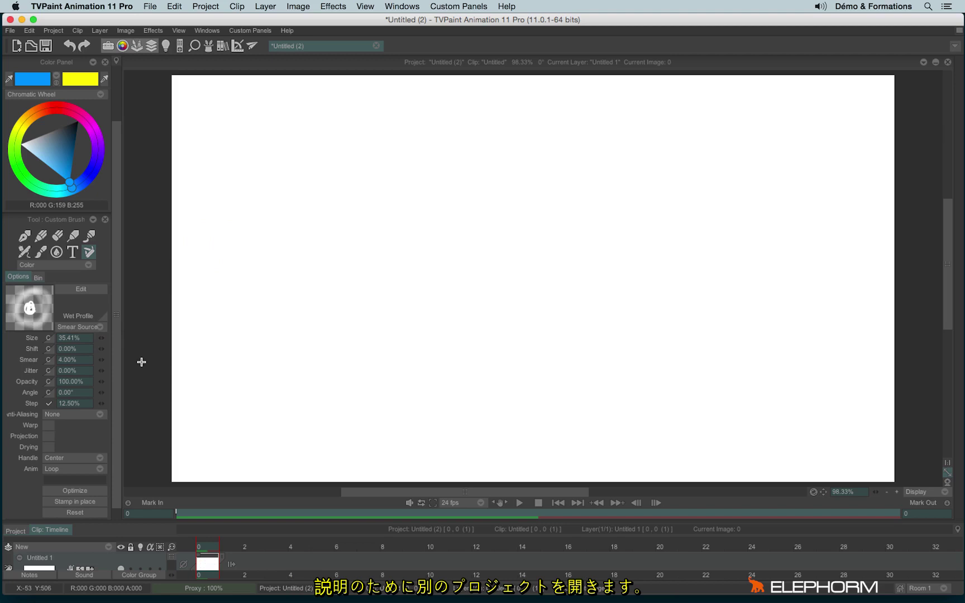
Step: Load the 23_Healing_Tool.tvpp project with Ctrl+O
{"action": "key", "text": "ctrl+o"}
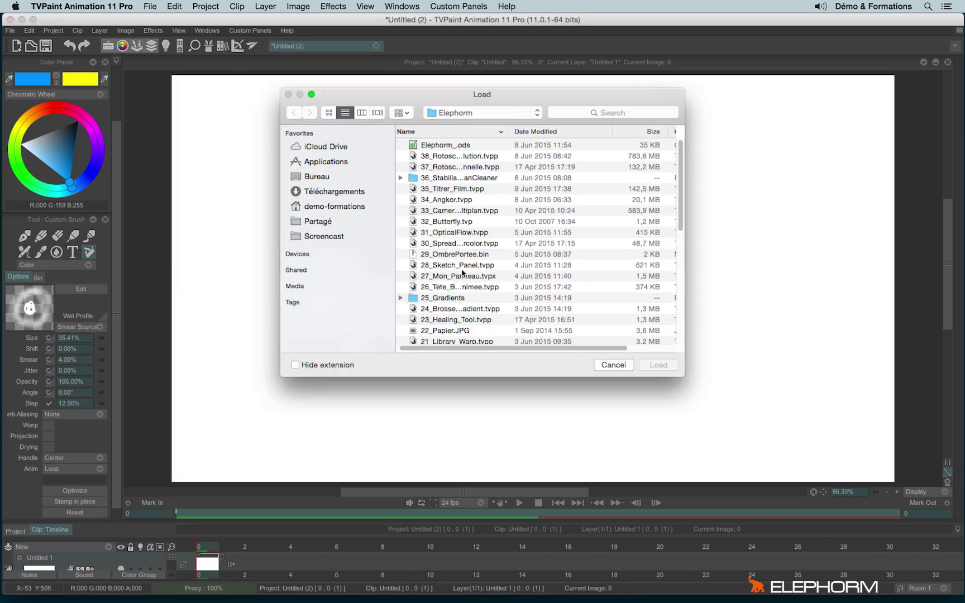
{"action": "left_click", "coordinate": [479, 324]}
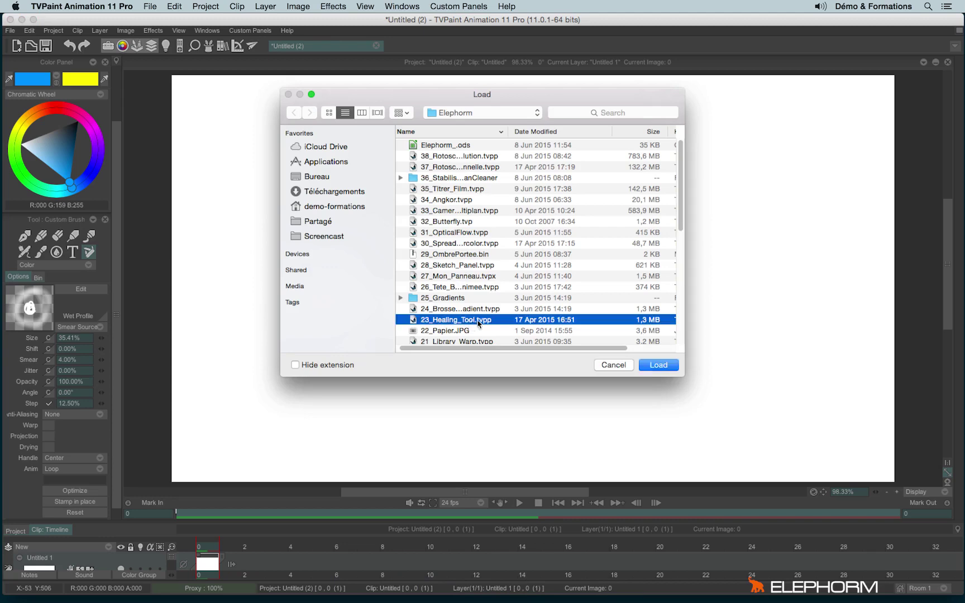
{"action": "left_click", "coordinate": [646, 364]}
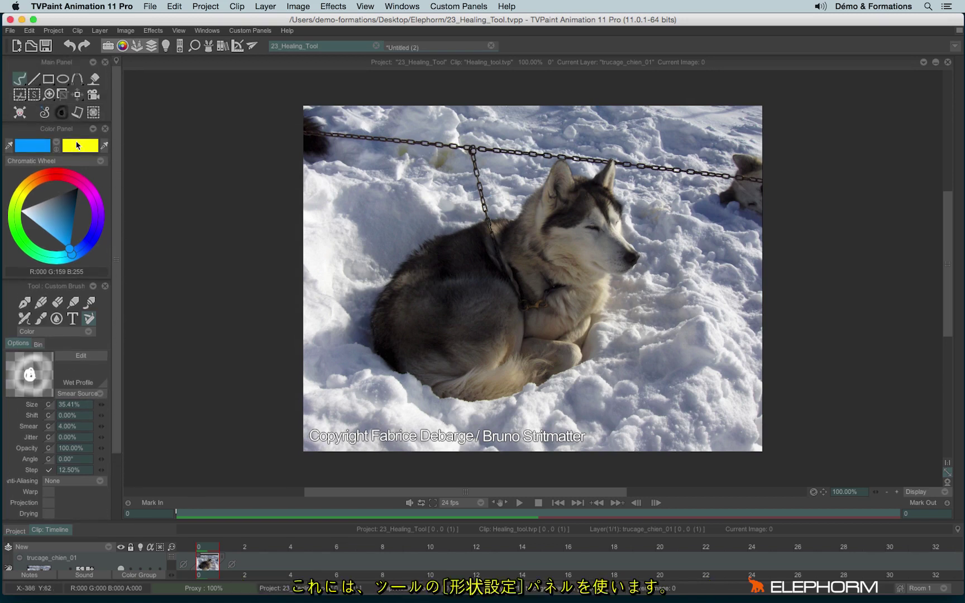
{"action": "left_click", "coordinate": [20, 79]}
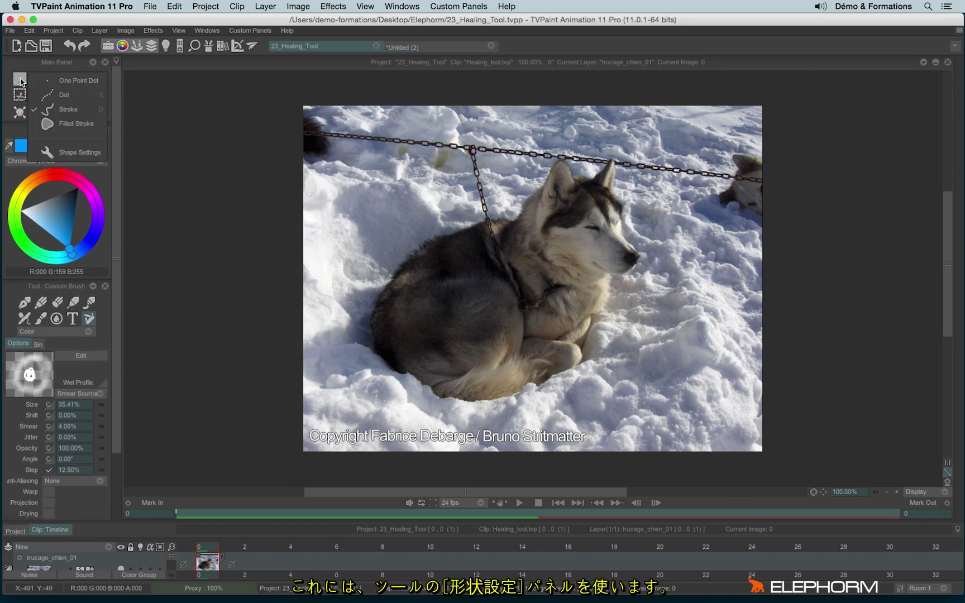
{"action": "left_click", "coordinate": [90, 155]}
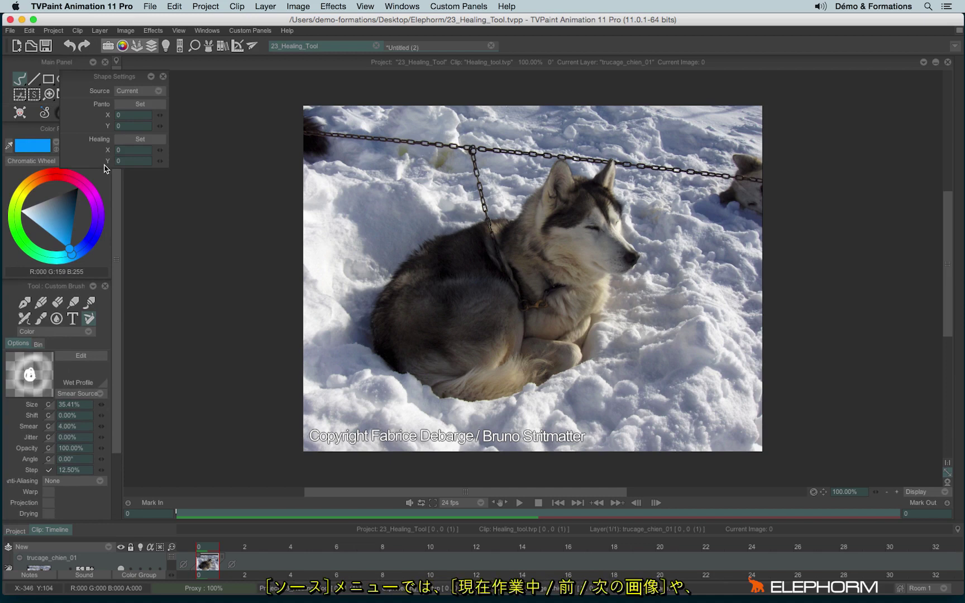
{"action": "left_click", "coordinate": [130, 95]}
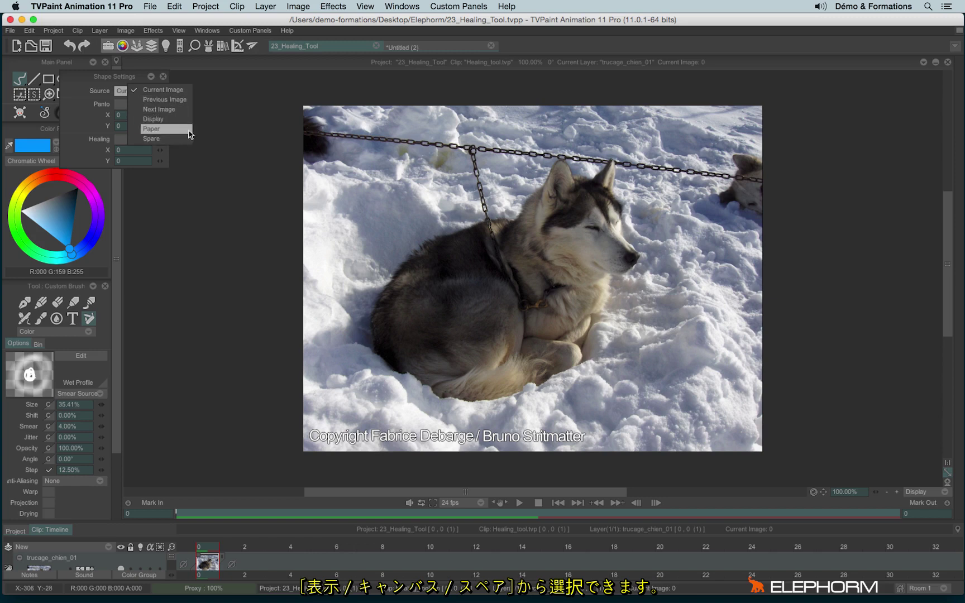
{"action": "left_click", "coordinate": [194, 227]}
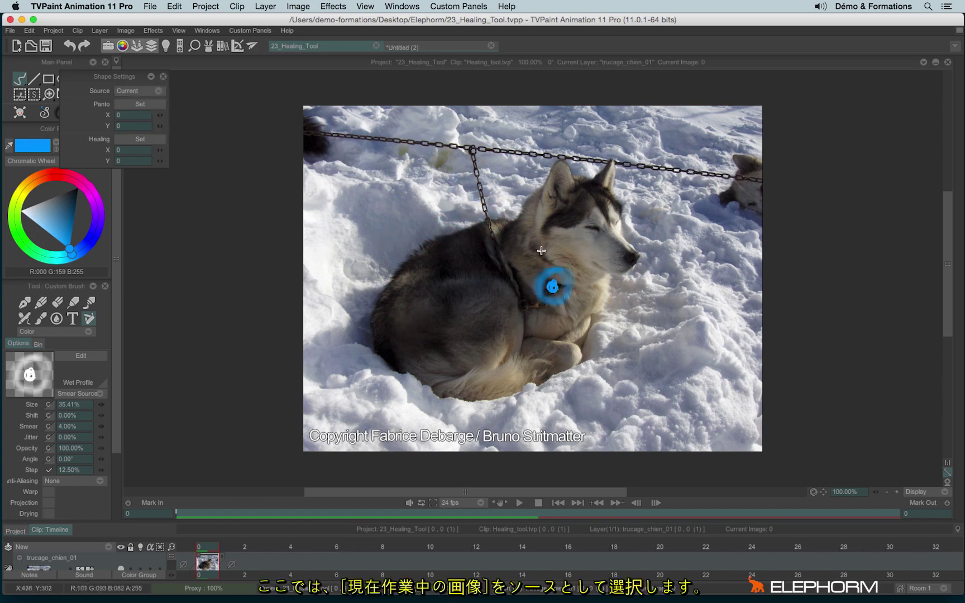
{"action": "left_click", "coordinate": [164, 80]}
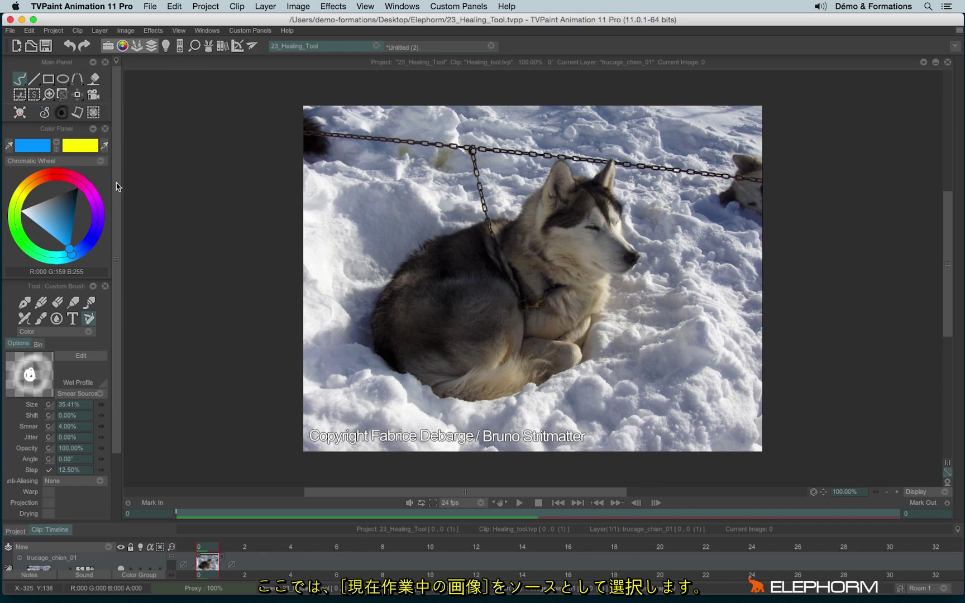
{"action": "left_click_drag", "start_coordinate": [116, 186], "coordinate": [117, 269]}
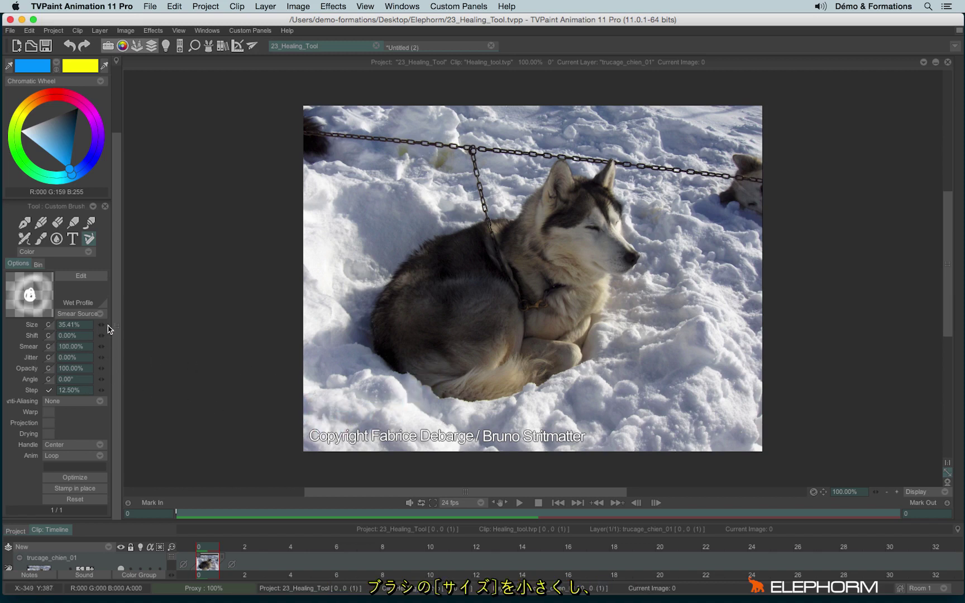
Step: Shrink the brush and smear the husky's ear, cheek, body and tail fur
{"action": "mouse_move", "coordinate": [353, 207]}
{"action": "left_mouse_down"}
{"action": "mouse_move", "coordinate": [362, 215]}
{"action": "mouse_move", "coordinate": [347, 203]}
{"action": "left_mouse_up"}
{"action": "scroll", "coordinate": [586, 212], "scroll_direction": "up", "scroll_amount": 3}
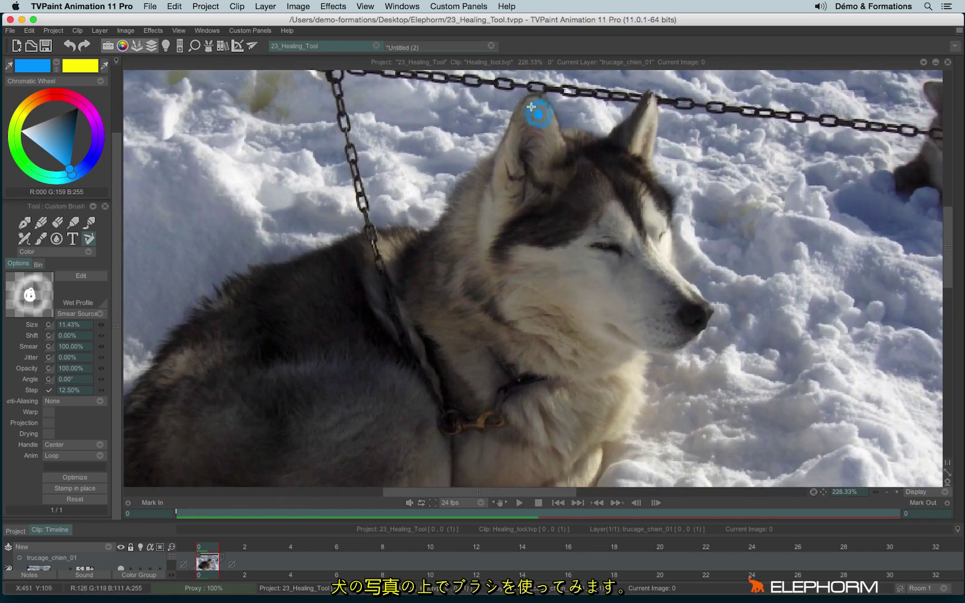
{"action": "mouse_move", "coordinate": [532, 108]}
{"action": "left_mouse_down"}
{"action": "mouse_move", "coordinate": [528, 167]}
{"action": "mouse_move", "coordinate": [496, 191]}
{"action": "mouse_move", "coordinate": [497, 296]}
{"action": "mouse_move", "coordinate": [532, 212]}
{"action": "mouse_move", "coordinate": [596, 156]}
{"action": "mouse_move", "coordinate": [629, 162]}
{"action": "mouse_move", "coordinate": [626, 198]}
{"action": "mouse_move", "coordinate": [679, 320]}
{"action": "mouse_move", "coordinate": [611, 340]}
{"action": "mouse_move", "coordinate": [649, 221]}
{"action": "mouse_move", "coordinate": [603, 347]}
{"action": "mouse_move", "coordinate": [513, 344]}
{"action": "mouse_move", "coordinate": [439, 407]}
{"action": "mouse_move", "coordinate": [543, 334]}
{"action": "mouse_move", "coordinate": [218, 328]}
{"action": "mouse_move", "coordinate": [178, 352]}
{"action": "mouse_move", "coordinate": [383, 420]}
{"action": "mouse_move", "coordinate": [510, 323]}
{"action": "left_mouse_up"}
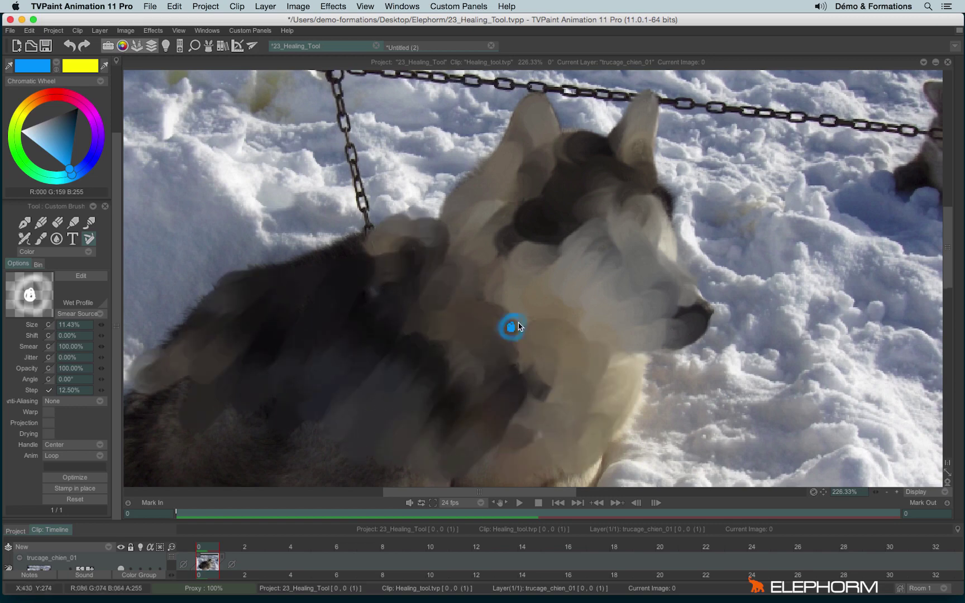
{"action": "scroll", "coordinate": [511, 323], "scroll_direction": "down", "scroll_amount": 1}
{"action": "mouse_move", "coordinate": [312, 268]}
{"action": "left_mouse_down"}
{"action": "mouse_move", "coordinate": [288, 390]}
{"action": "mouse_move", "coordinate": [360, 344]}
{"action": "mouse_move", "coordinate": [482, 358]}
{"action": "mouse_move", "coordinate": [628, 330]}
{"action": "mouse_move", "coordinate": [610, 402]}
{"action": "mouse_move", "coordinate": [521, 434]}
{"action": "mouse_move", "coordinate": [338, 392]}
{"action": "mouse_move", "coordinate": [524, 409]}
{"action": "mouse_move", "coordinate": [513, 388]}
{"action": "mouse_move", "coordinate": [640, 317]}
{"action": "mouse_move", "coordinate": [657, 252]}
{"action": "mouse_move", "coordinate": [752, 264]}
{"action": "left_mouse_up"}
{"action": "scroll", "coordinate": [753, 264], "scroll_direction": "down", "scroll_amount": 5}
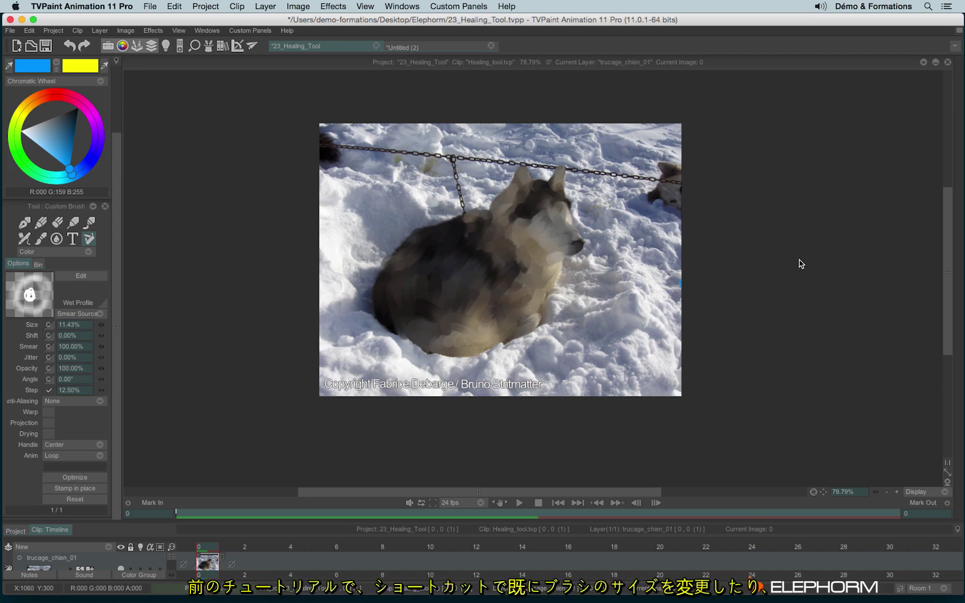
Step: On Untitled (2), restore Origin Stamp, enlarge the brush to 83.10% and rotate it 38.68°
{"action": "left_click", "coordinate": [427, 47]}
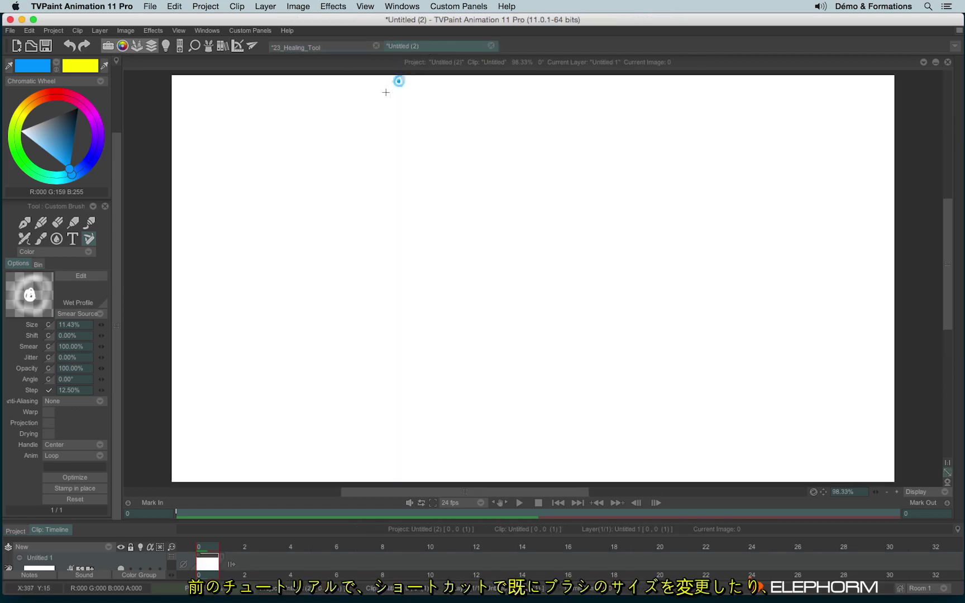
{"action": "left_click", "coordinate": [78, 317]}
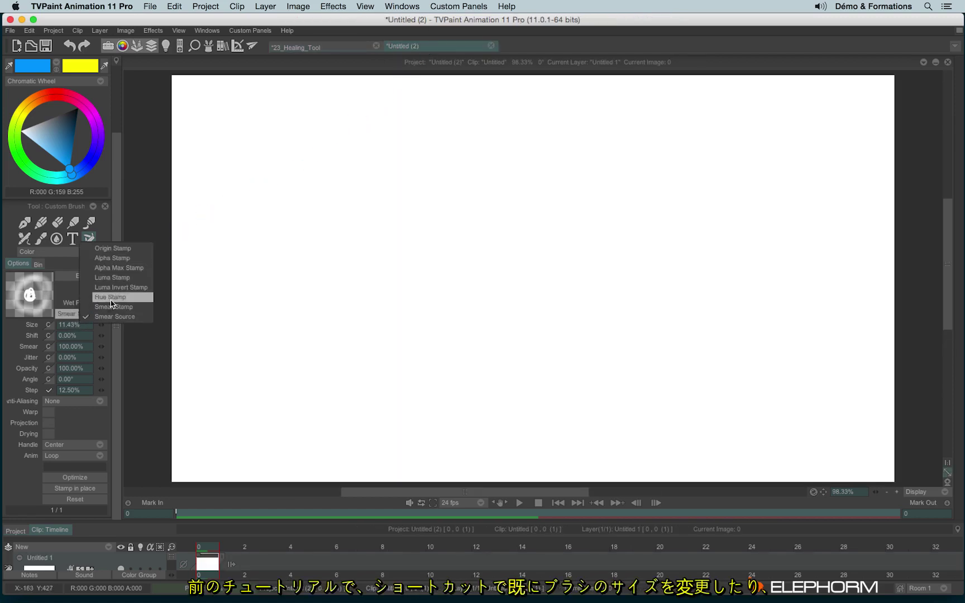
{"action": "left_click", "coordinate": [134, 249]}
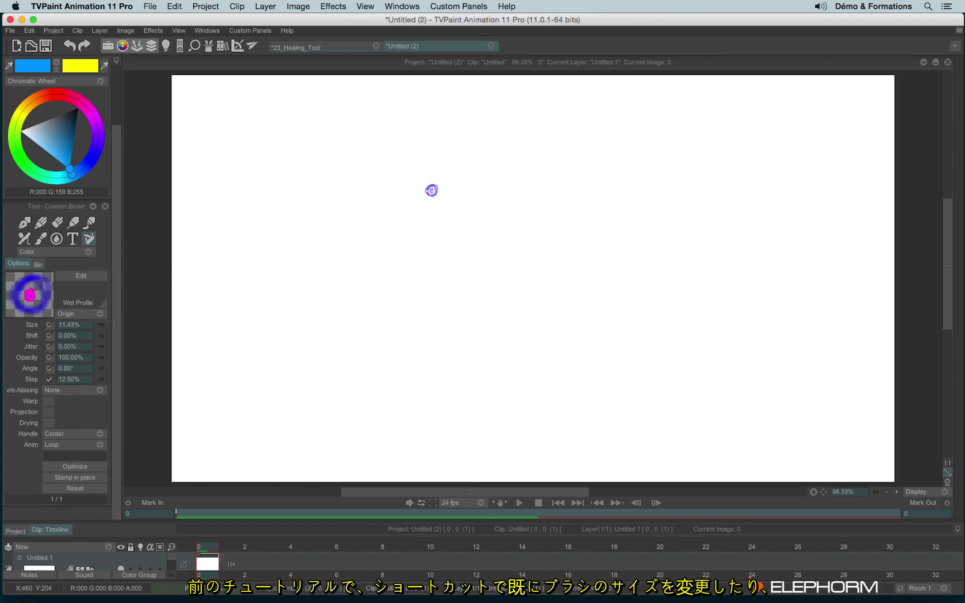
{"action": "mouse_move", "coordinate": [432, 190]}
{"action": "left_mouse_down"}
{"action": "mouse_move", "coordinate": [508, 274]}
{"action": "mouse_move", "coordinate": [528, 280]}
{"action": "left_mouse_up"}
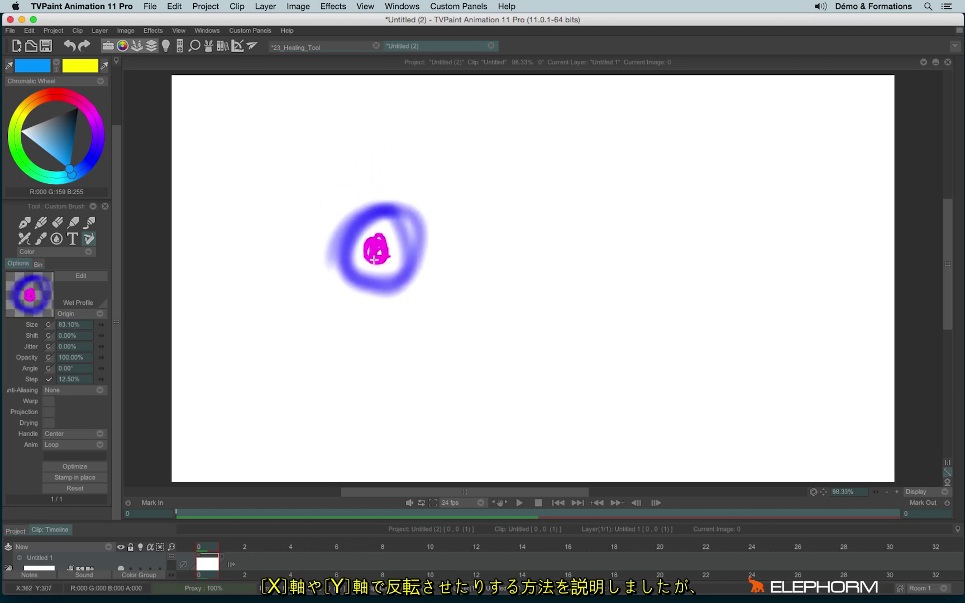
{"action": "mouse_move", "coordinate": [375, 261]}
{"action": "left_mouse_down"}
{"action": "mouse_move", "coordinate": [388, 253]}
{"action": "mouse_move", "coordinate": [361, 331]}
{"action": "mouse_move", "coordinate": [383, 168]}
{"action": "mouse_move", "coordinate": [420, 249]}
{"action": "left_mouse_up"}
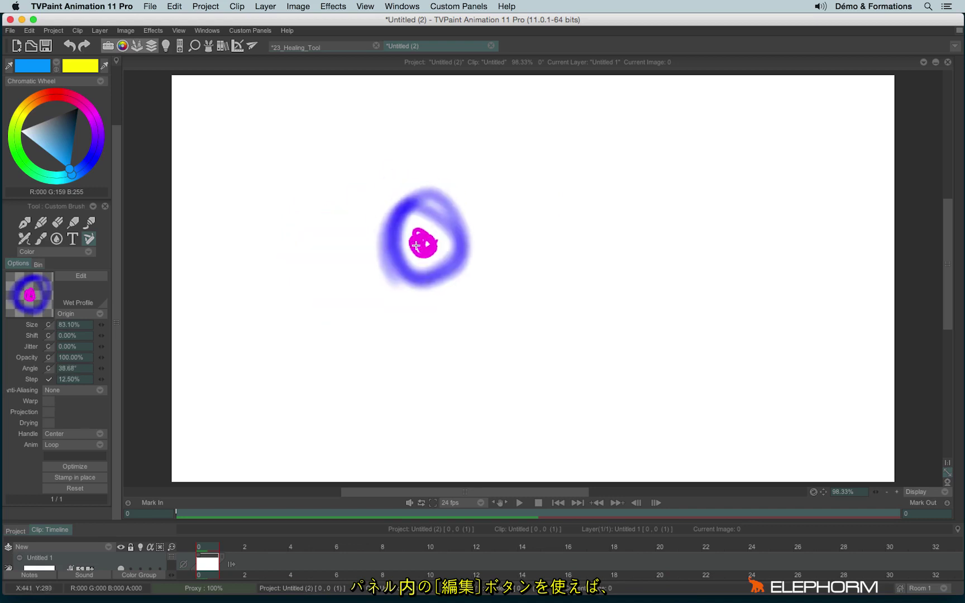
Step: Reset the custom brush to its default size and angle in Edit Brush
{"action": "left_click", "coordinate": [77, 277]}
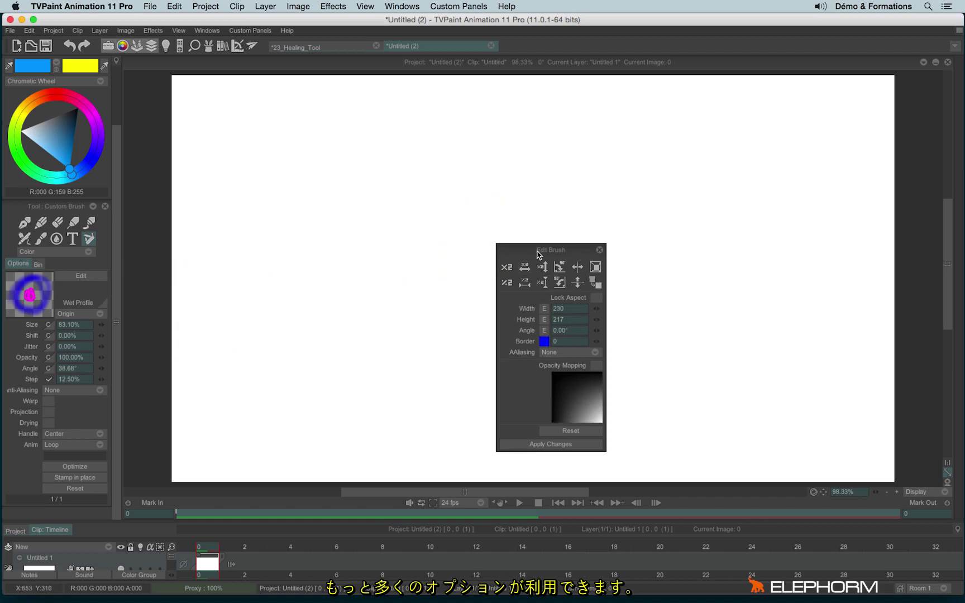
{"action": "mouse_move", "coordinate": [538, 254]}
{"action": "left_mouse_down"}
{"action": "mouse_move", "coordinate": [254, 158]}
{"action": "mouse_move", "coordinate": [220, 134]}
{"action": "left_mouse_up"}
{"action": "left_click", "coordinate": [73, 489]}
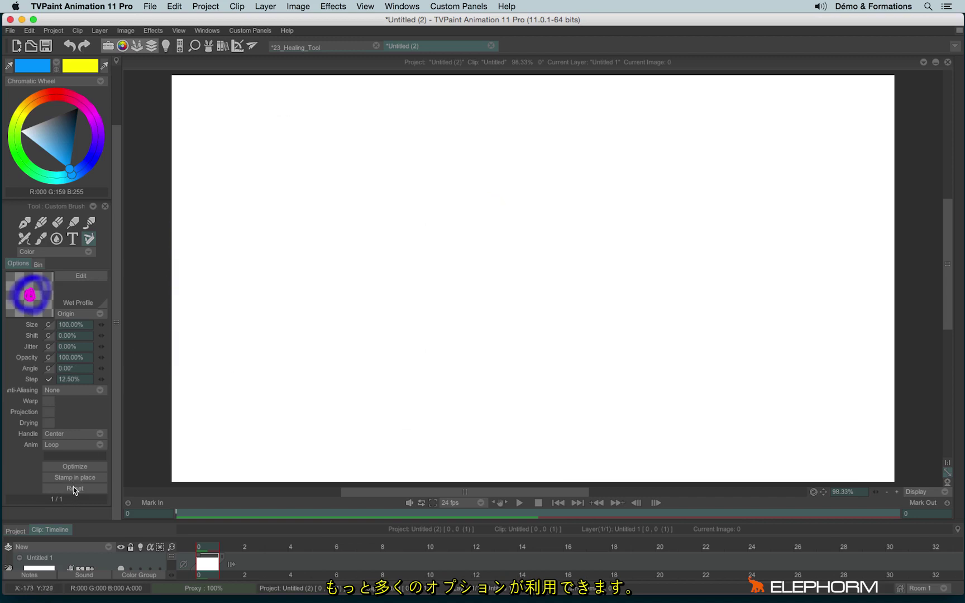
{"action": "left_click", "coordinate": [81, 276]}
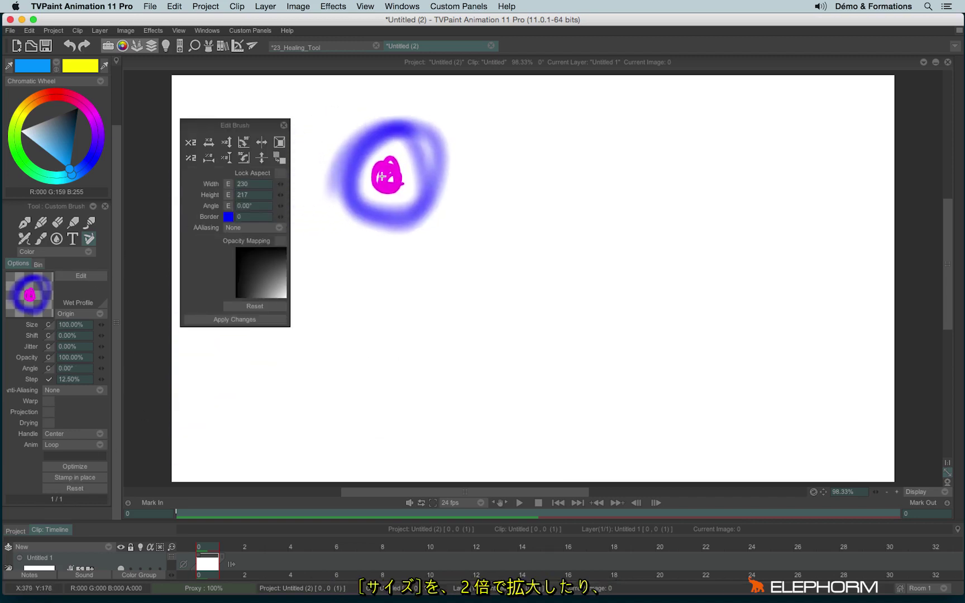
Step: Try the x2 and /2 size buttons, ending with a small ring brush
{"action": "left_click", "coordinate": [191, 146]}
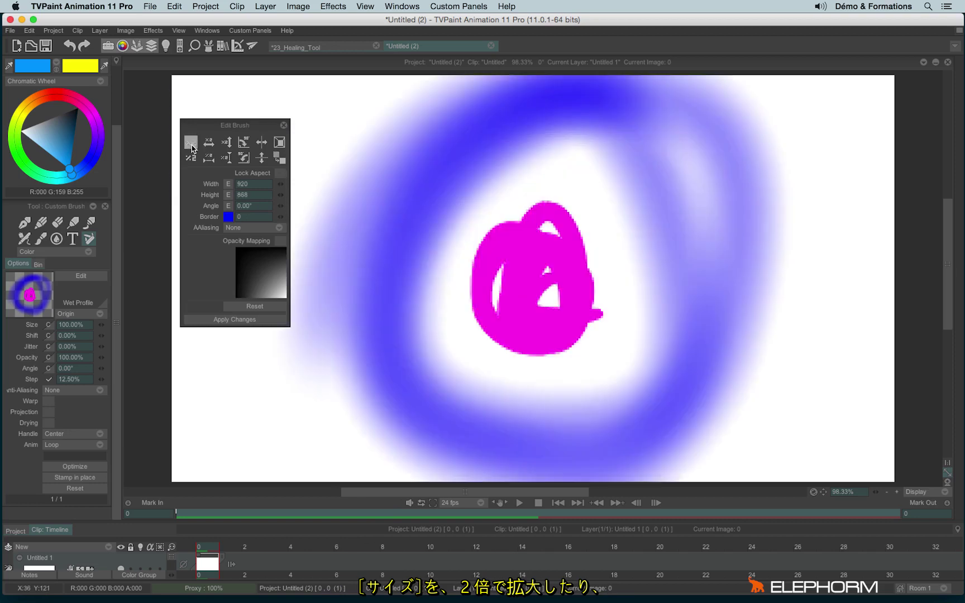
{"action": "left_click", "coordinate": [191, 144]}
{"action": "left_click", "coordinate": [191, 145]}
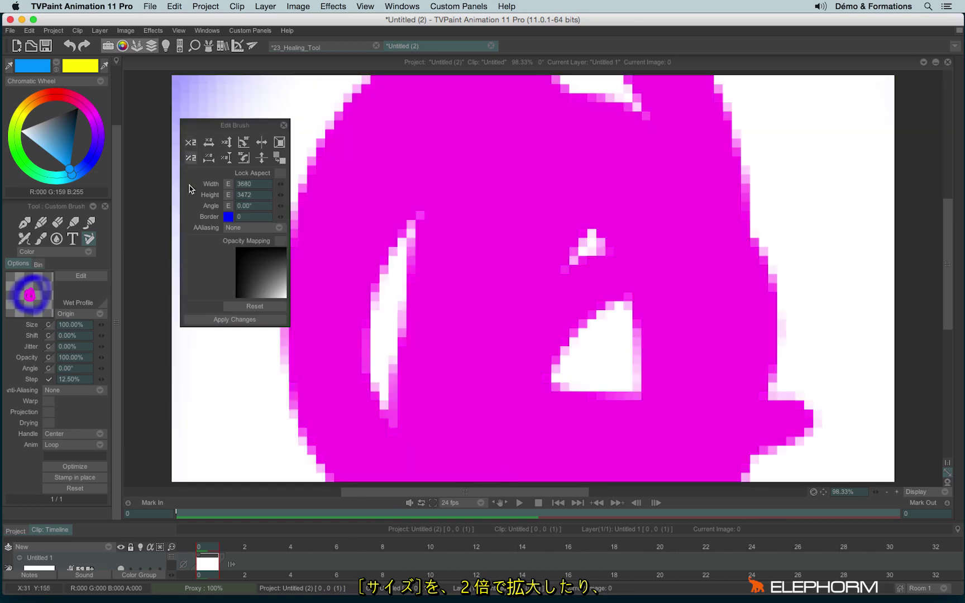
{"action": "left_click", "coordinate": [191, 160]}
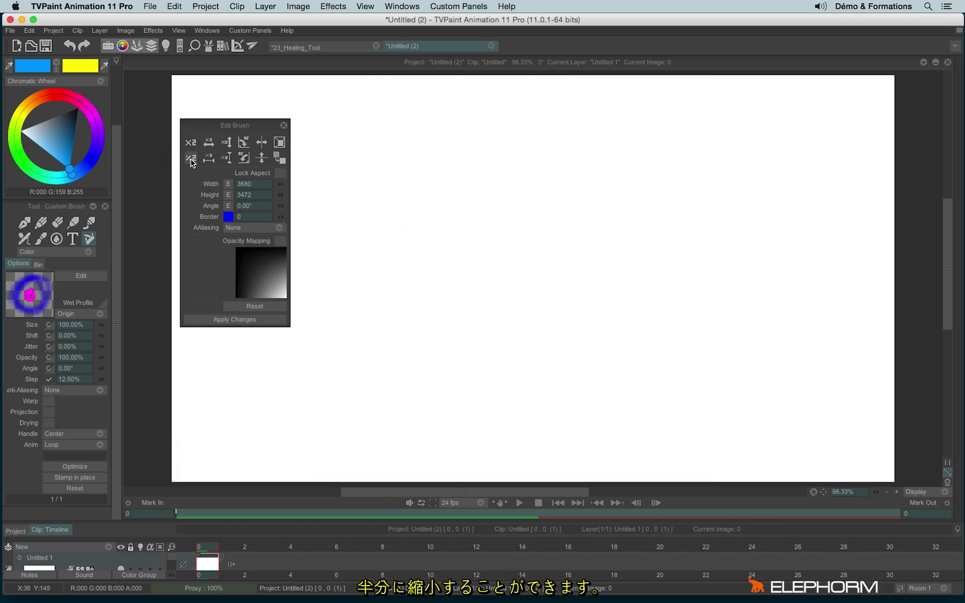
{"action": "left_click", "coordinate": [191, 160]}
{"action": "left_click", "coordinate": [192, 160]}
{"action": "left_click", "coordinate": [191, 160]}
{"action": "left_click", "coordinate": [190, 144]}
{"action": "left_click", "coordinate": [191, 143]}
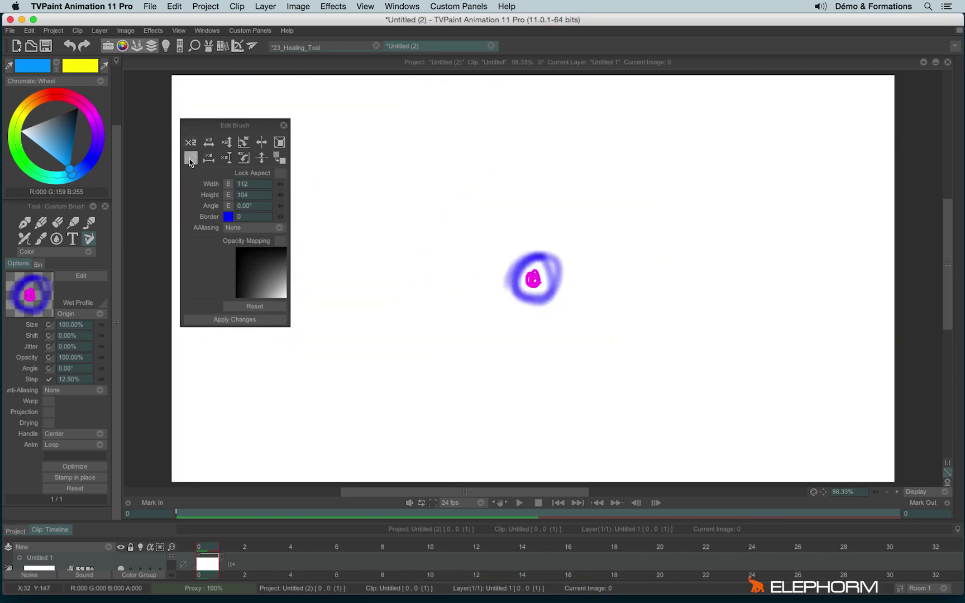
{"action": "left_click", "coordinate": [191, 158]}
{"action": "left_click", "coordinate": [191, 143]}
{"action": "left_click", "coordinate": [189, 158]}
{"action": "left_click", "coordinate": [188, 158]}
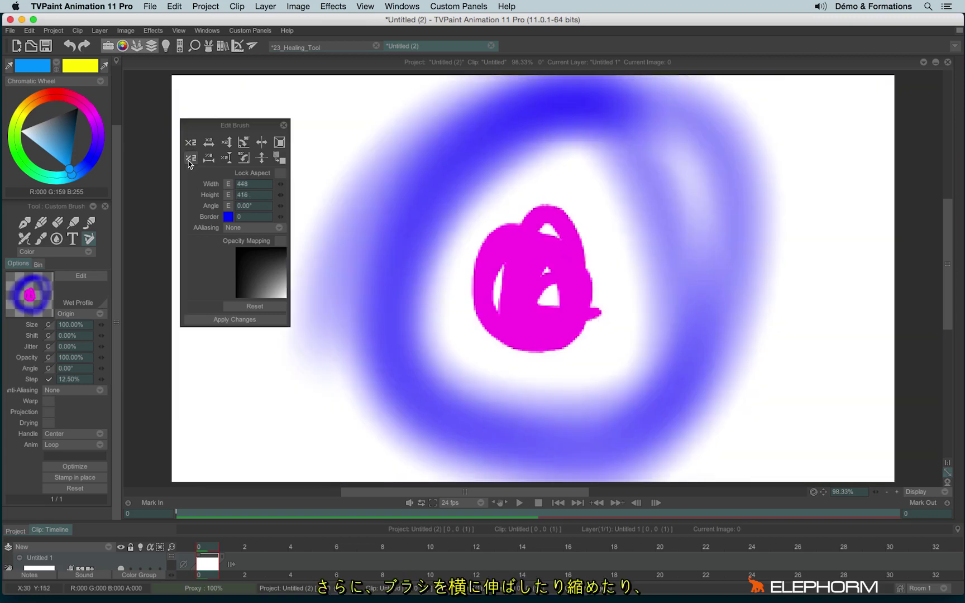
Step: Stretch and squash the brush's width and height with the stretch buttons
{"action": "left_click", "coordinate": [209, 143]}
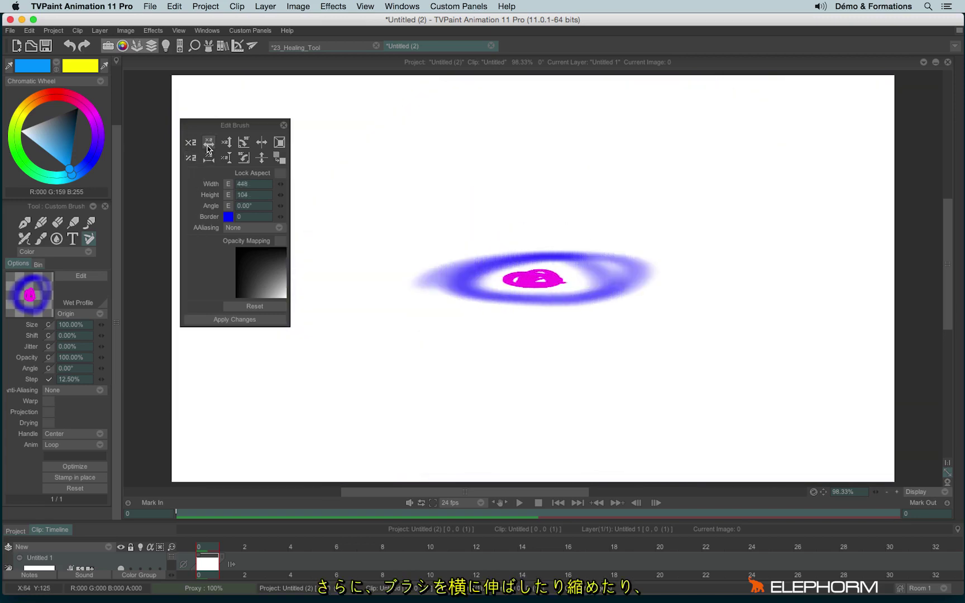
{"action": "left_click", "coordinate": [209, 143]}
{"action": "left_click", "coordinate": [210, 157]}
{"action": "left_click", "coordinate": [209, 158]}
{"action": "left_click", "coordinate": [208, 158]}
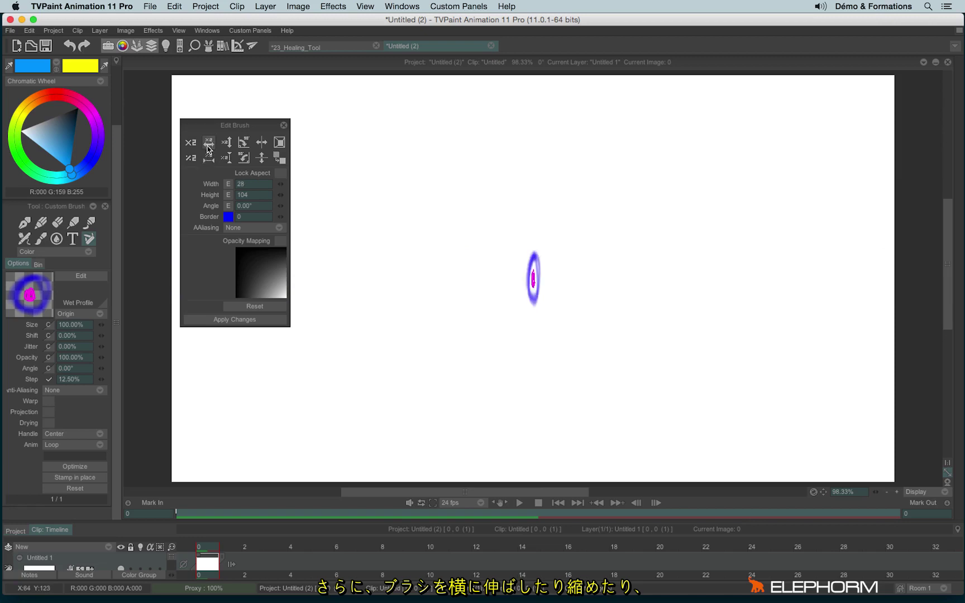
{"action": "left_click", "coordinate": [208, 146]}
{"action": "left_click", "coordinate": [208, 147]}
{"action": "left_click", "coordinate": [208, 146]}
{"action": "left_click", "coordinate": [227, 143]}
{"action": "left_click", "coordinate": [226, 143]}
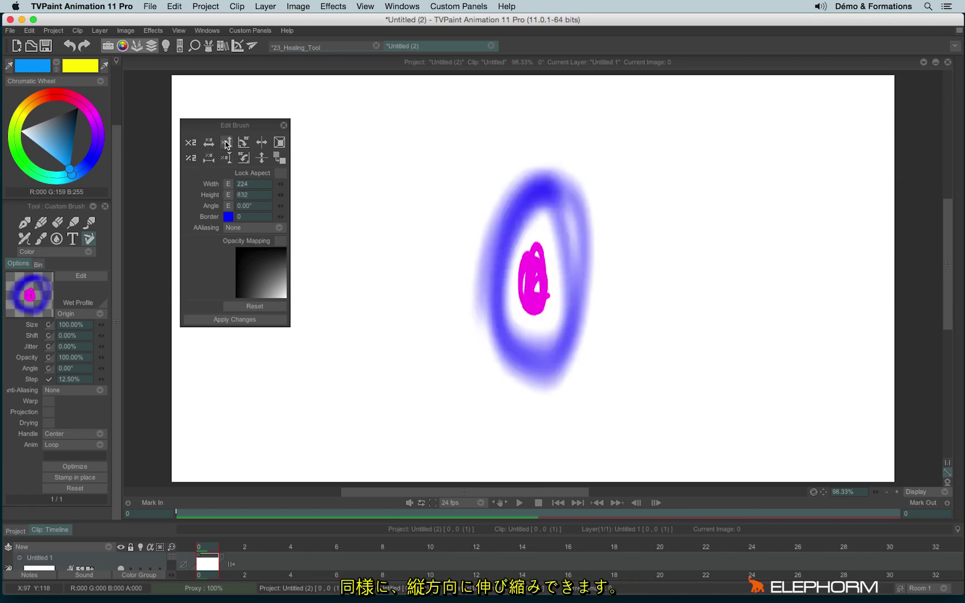
{"action": "left_click", "coordinate": [227, 157]}
{"action": "left_click", "coordinate": [227, 158]}
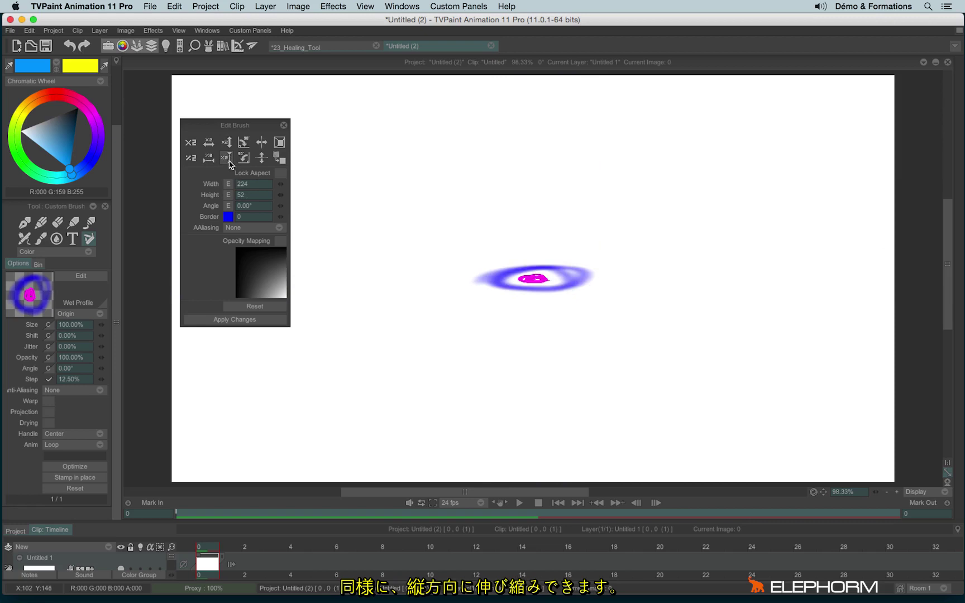
{"action": "left_click", "coordinate": [228, 145]}
{"action": "left_click", "coordinate": [227, 145]}
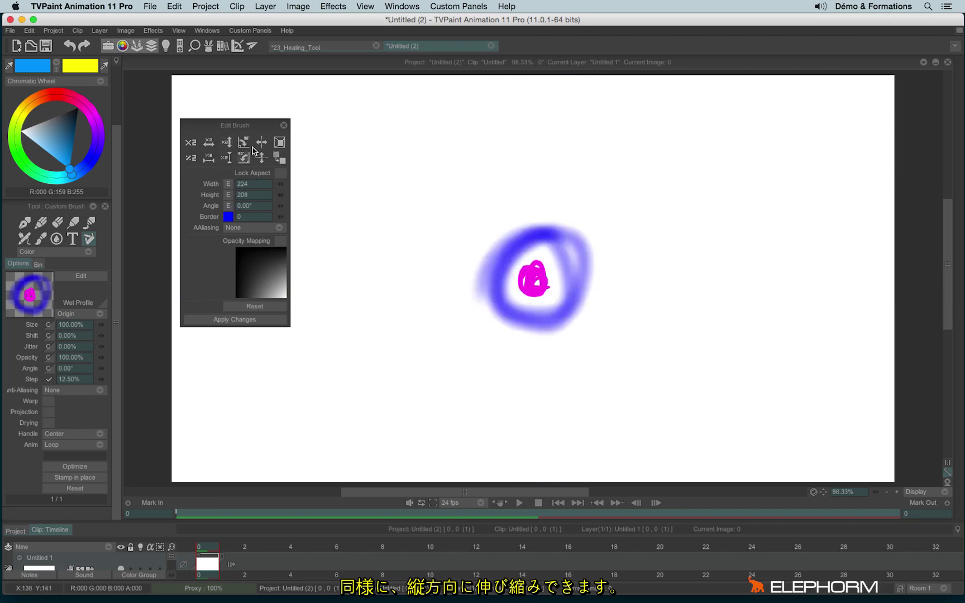
Step: Try rotate 180°, flip and alpha toggles, leaving the background square removed
{"action": "left_click", "coordinate": [243, 142]}
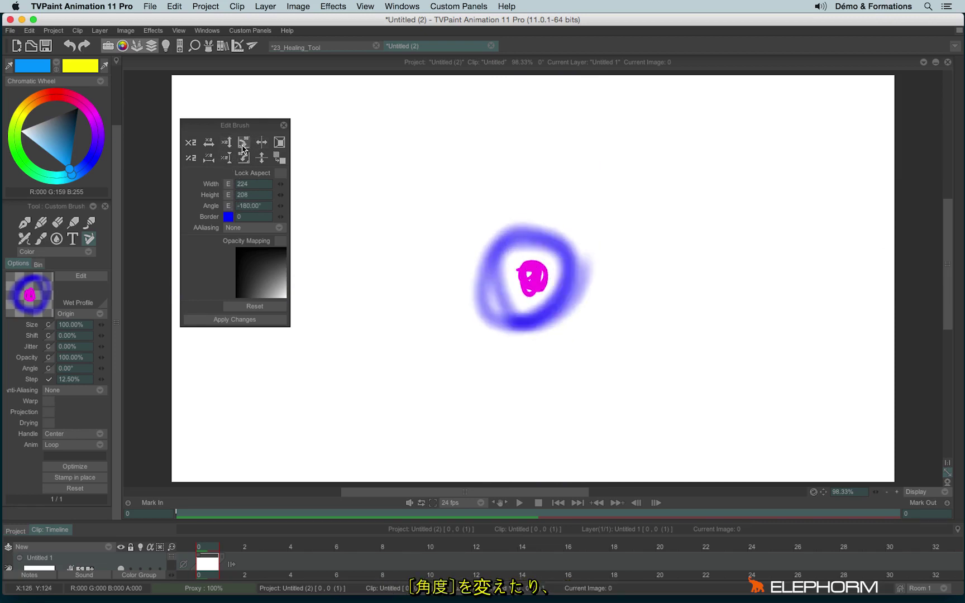
{"action": "left_click", "coordinate": [242, 145]}
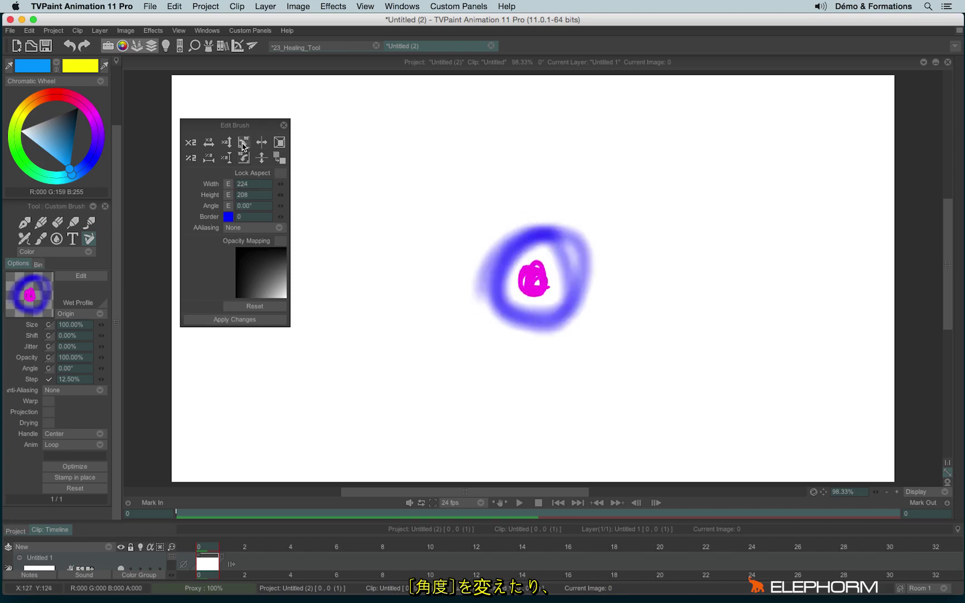
{"action": "left_click", "coordinate": [261, 143]}
{"action": "left_click", "coordinate": [257, 159]}
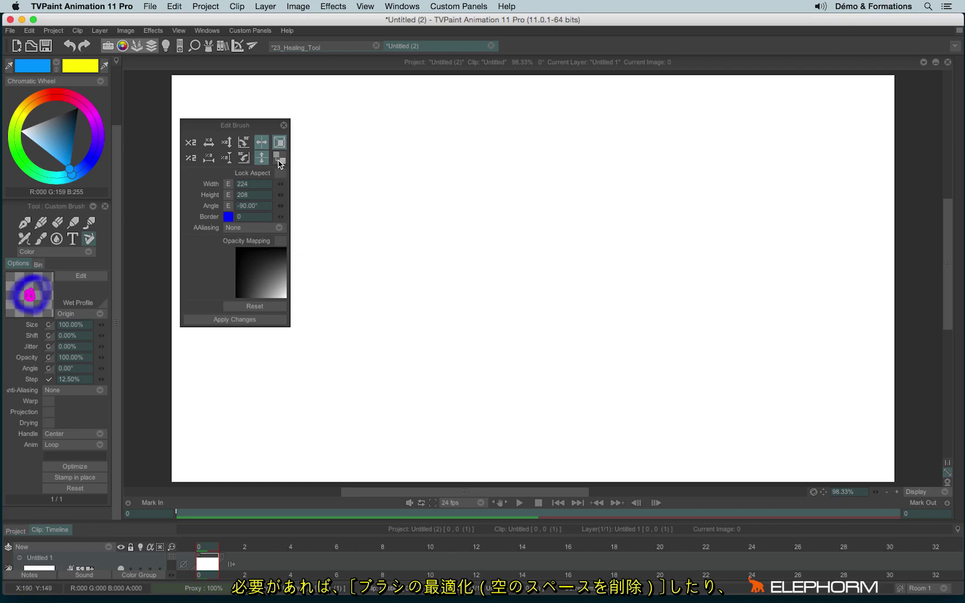
{"action": "left_click", "coordinate": [278, 166]}
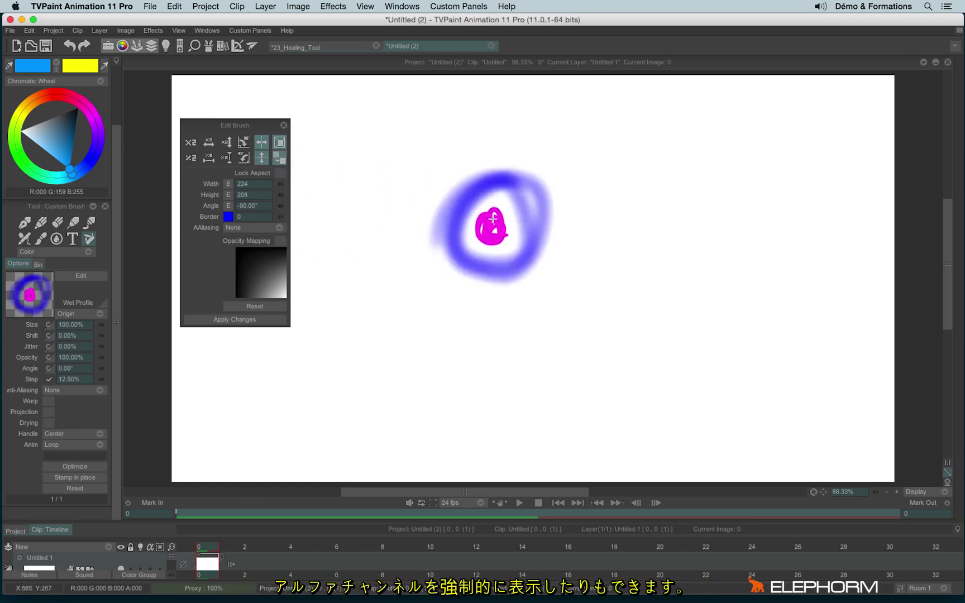
{"action": "left_click", "coordinate": [282, 162]}
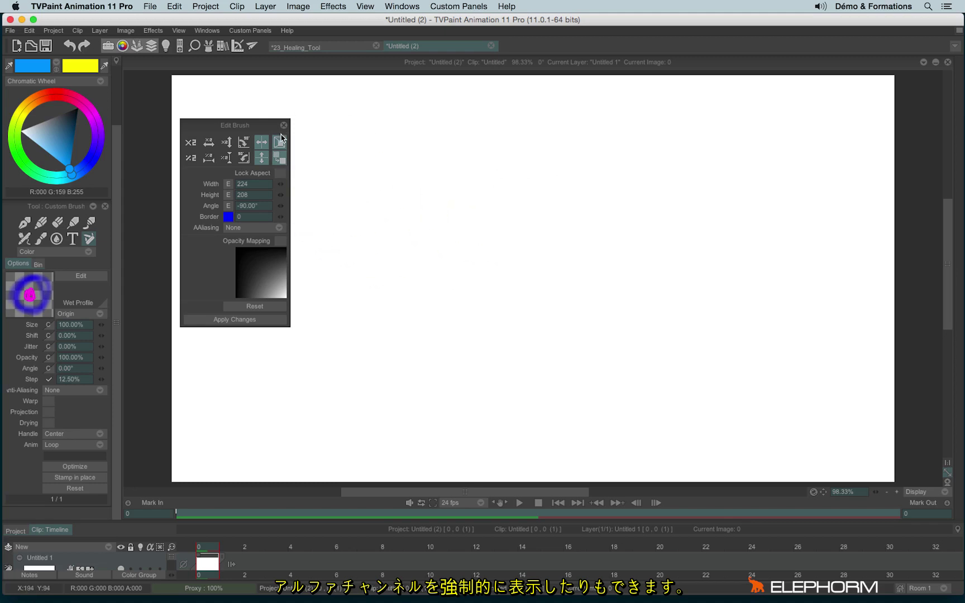
{"action": "left_click", "coordinate": [279, 159]}
{"action": "left_click", "coordinate": [266, 156]}
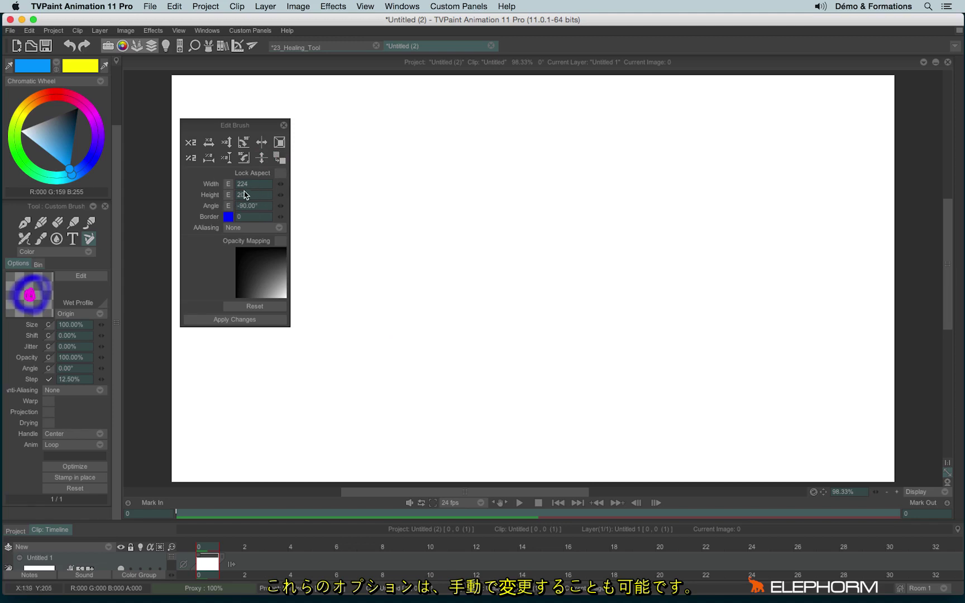
Step: Resize the brush to 327 by 390 pixels and apply the changes
{"action": "mouse_move", "coordinate": [315, 178]}
{"action": "left_mouse_down"}
{"action": "mouse_move", "coordinate": [271, 199]}
{"action": "mouse_move", "coordinate": [281, 185]}
{"action": "left_mouse_up"}
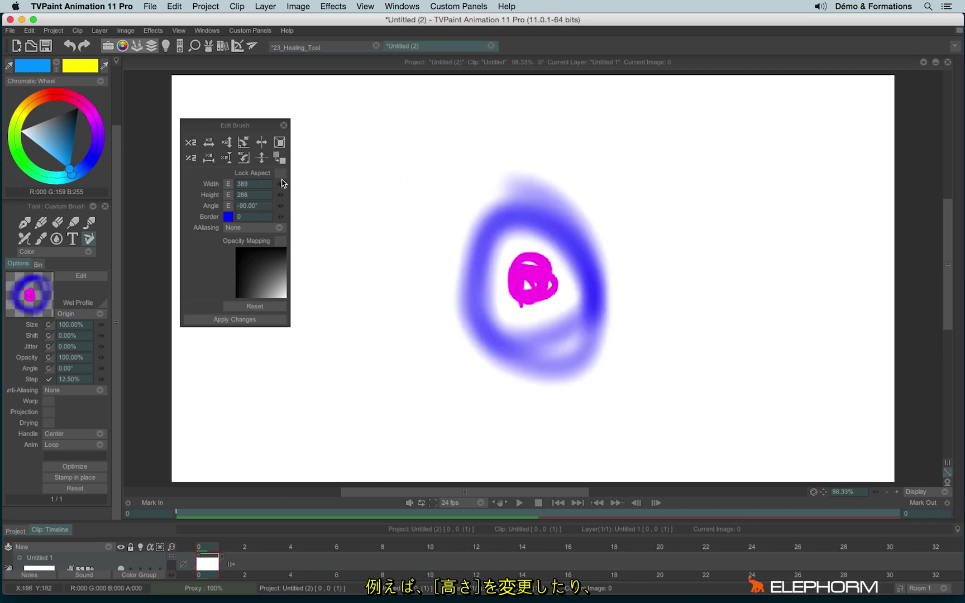
{"action": "mouse_move", "coordinate": [281, 184]}
{"action": "left_mouse_down"}
{"action": "mouse_move", "coordinate": [288, 193]}
{"action": "mouse_move", "coordinate": [253, 196]}
{"action": "left_mouse_up"}
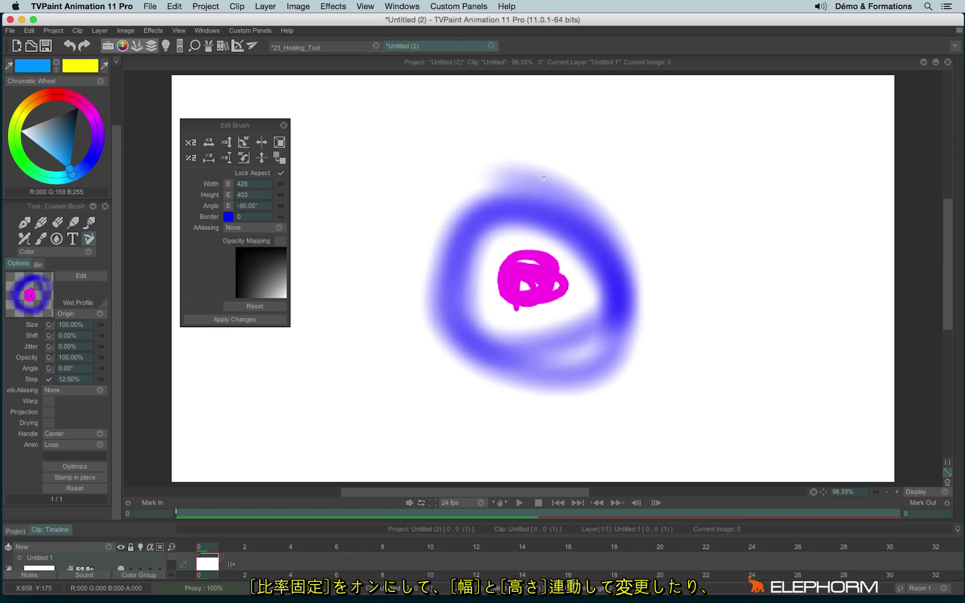
{"action": "key", "text": "z"}
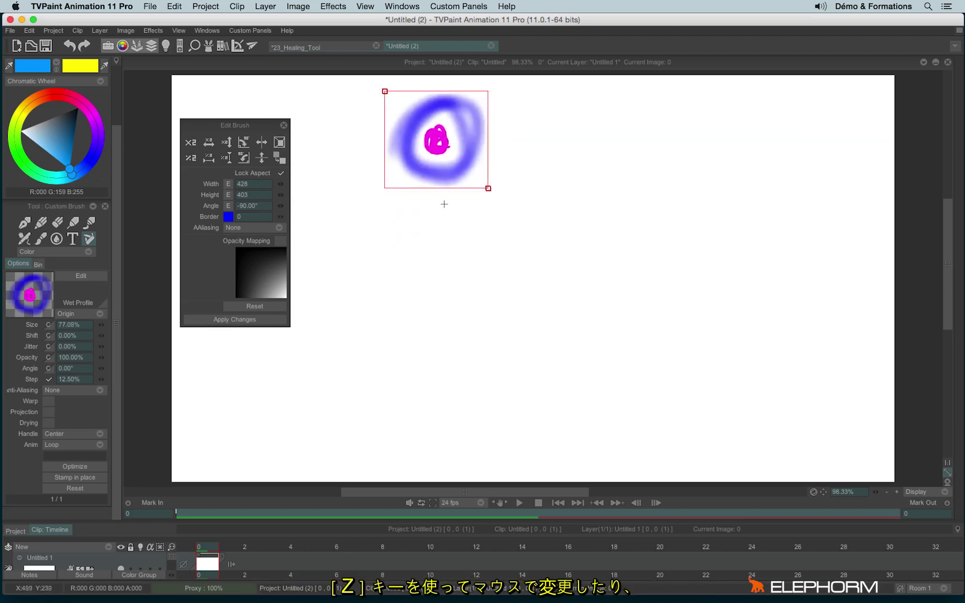
{"action": "mouse_move", "coordinate": [385, 91]}
{"action": "left_mouse_down"}
{"action": "mouse_move", "coordinate": [516, 241]}
{"action": "mouse_move", "coordinate": [463, 201]}
{"action": "left_mouse_up"}
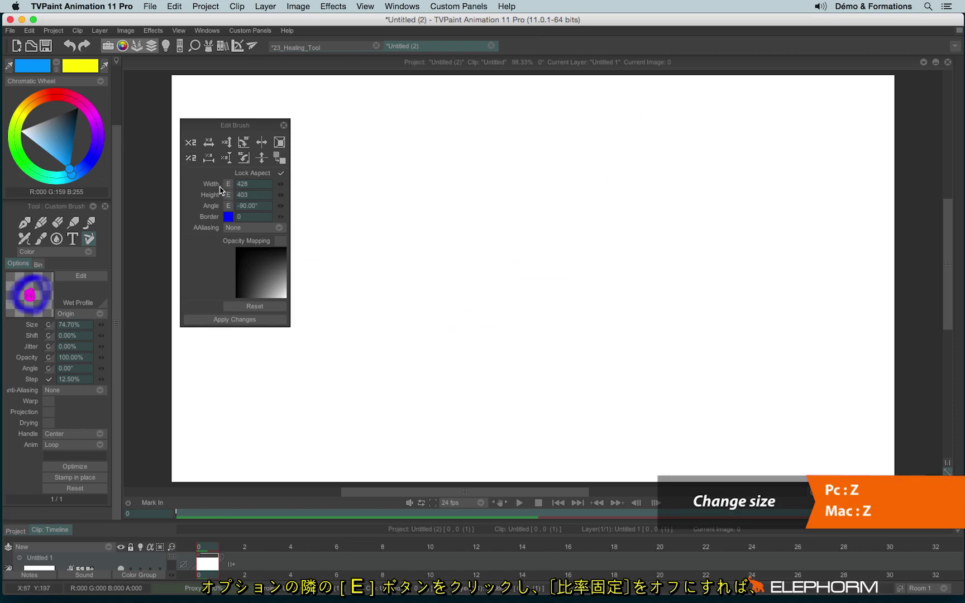
{"action": "key", "text": "z"}
{"action": "mouse_move", "coordinate": [411, 188]}
{"action": "left_mouse_down"}
{"action": "mouse_move", "coordinate": [606, 324]}
{"action": "mouse_move", "coordinate": [543, 199]}
{"action": "mouse_move", "coordinate": [386, 340]}
{"action": "mouse_move", "coordinate": [560, 388]}
{"action": "mouse_move", "coordinate": [646, 233]}
{"action": "mouse_move", "coordinate": [487, 163]}
{"action": "mouse_move", "coordinate": [444, 369]}
{"action": "mouse_move", "coordinate": [522, 150]}
{"action": "mouse_move", "coordinate": [670, 267]}
{"action": "mouse_move", "coordinate": [597, 319]}
{"action": "mouse_move", "coordinate": [446, 269]}
{"action": "mouse_move", "coordinate": [598, 269]}
{"action": "mouse_move", "coordinate": [506, 162]}
{"action": "mouse_move", "coordinate": [512, 277]}
{"action": "left_mouse_up"}
{"action": "key", "text": "z"}
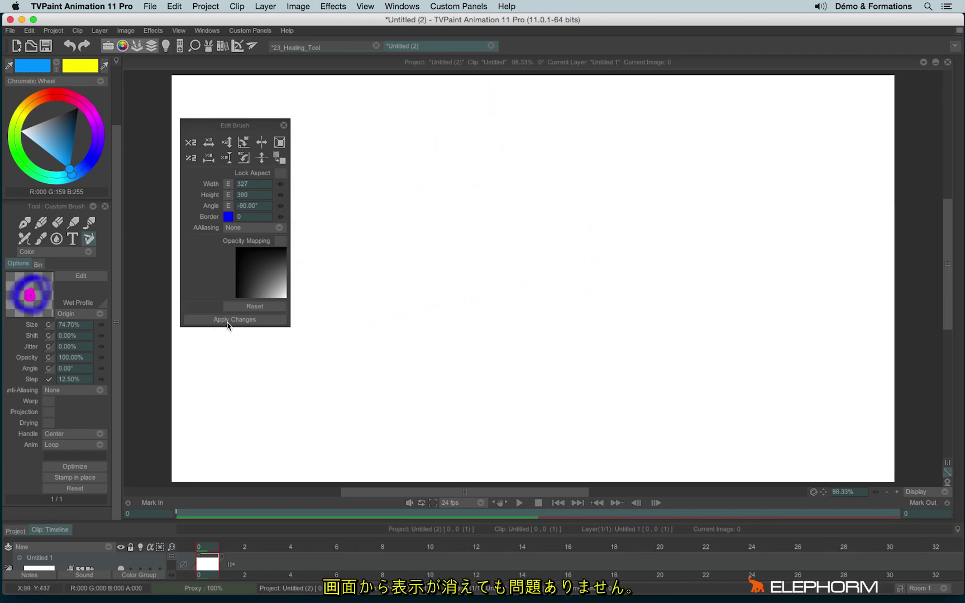
{"action": "left_click", "coordinate": [258, 319]}
Step: Test-paint and clear, set the brush angle to 0, then tilt it slightly
{"action": "mouse_move", "coordinate": [528, 215]}
{"action": "left_mouse_down"}
{"action": "mouse_move", "coordinate": [554, 272]}
{"action": "mouse_move", "coordinate": [698, 213]}
{"action": "mouse_move", "coordinate": [453, 352]}
{"action": "mouse_move", "coordinate": [387, 371]}
{"action": "left_mouse_up"}
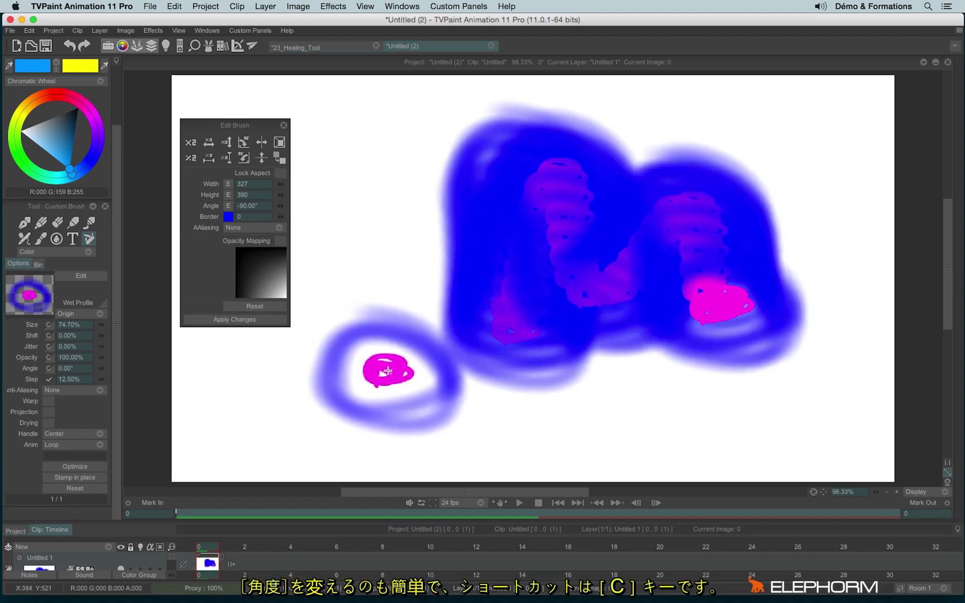
{"action": "key", "text": "BackSpace"}
{"action": "left_click", "coordinate": [257, 206]}
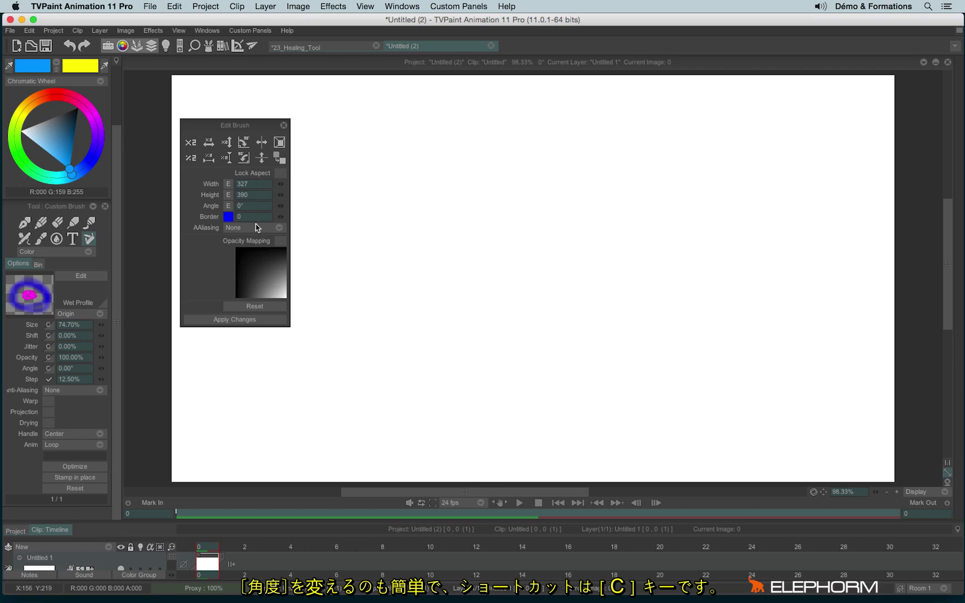
{"action": "key", "text": "Return"}
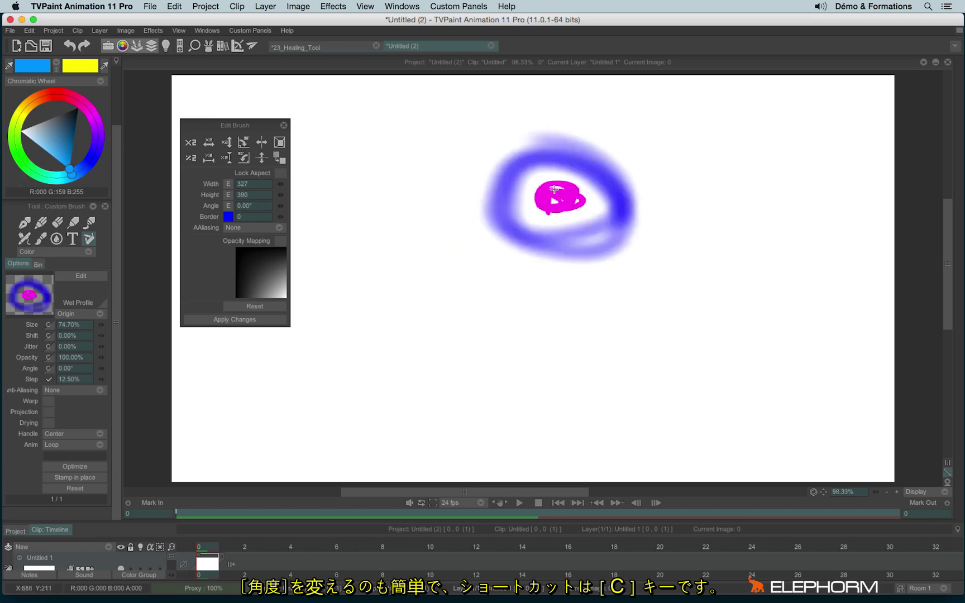
{"action": "key", "text": "c"}
{"action": "left_click_drag", "start_coordinate": [556, 205], "coordinate": [495, 276]}
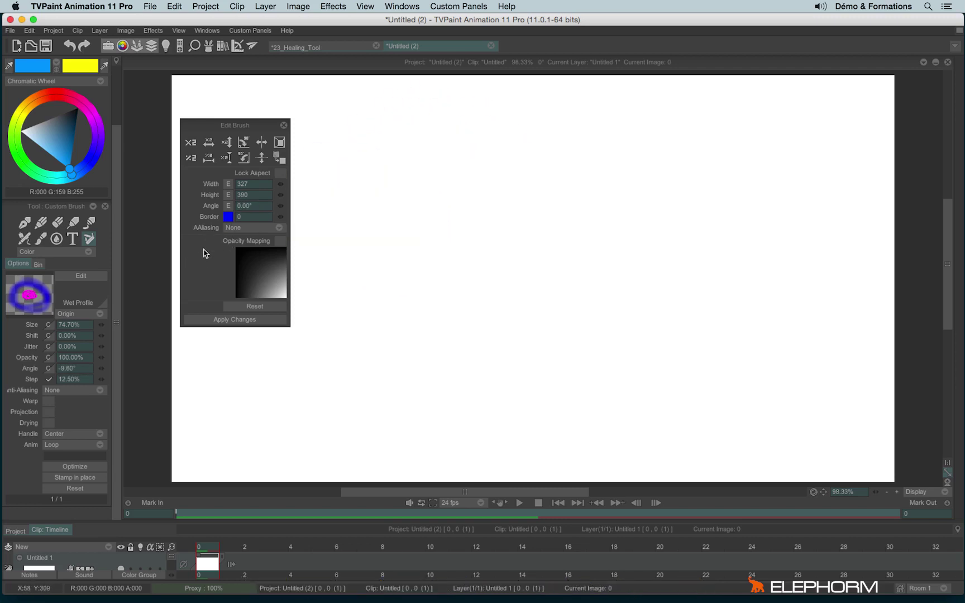
Step: Reset the brush size, keep anti-aliasing at None, and drop the border from 19 to 0
{"action": "left_click", "coordinate": [247, 309]}
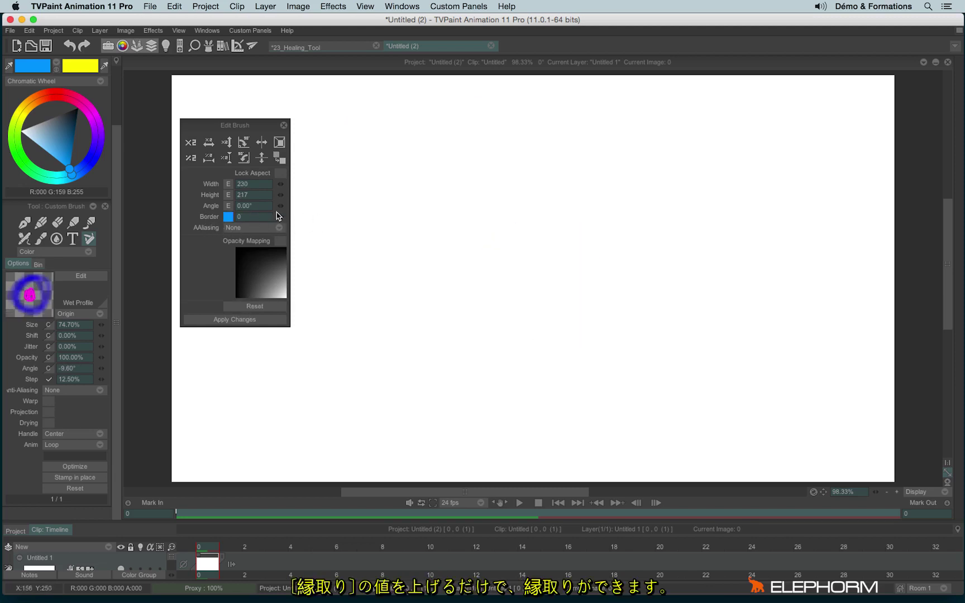
{"action": "left_click_drag", "start_coordinate": [303, 224], "coordinate": [326, 233]}
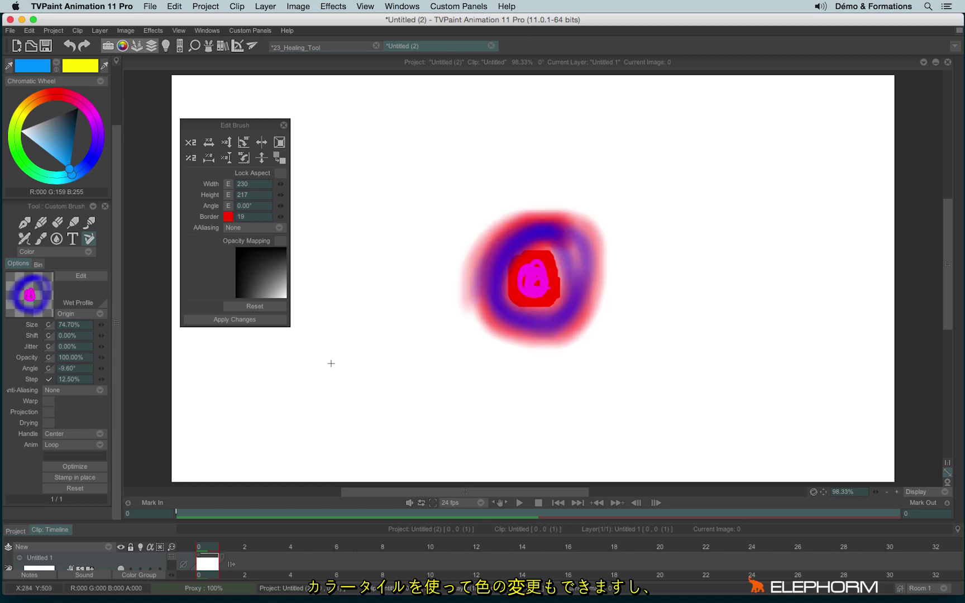
{"action": "left_click", "coordinate": [234, 227]}
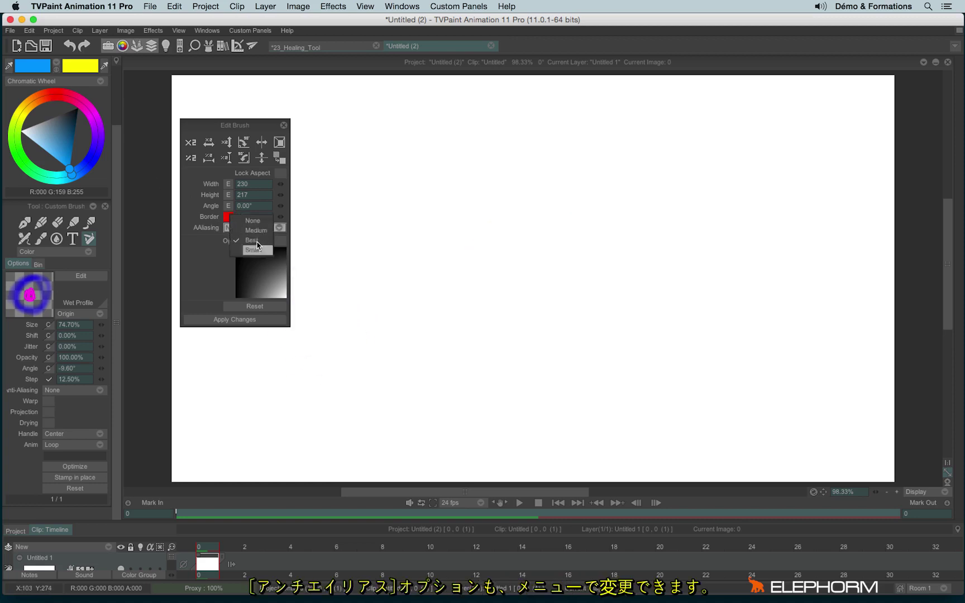
{"action": "left_click", "coordinate": [204, 266]}
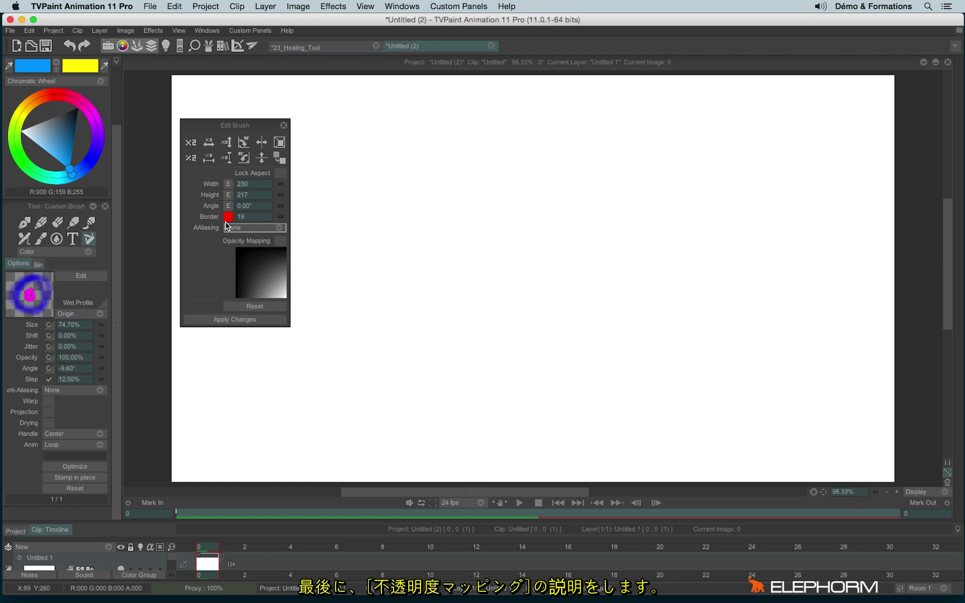
{"action": "left_click_drag", "start_coordinate": [286, 218], "coordinate": [249, 228]}
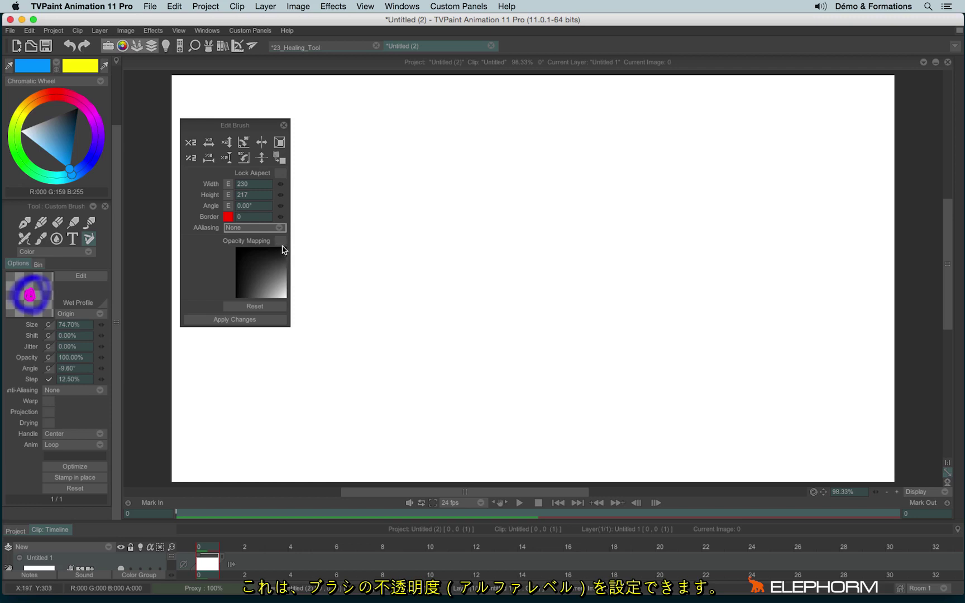
Step: Enable opacity mapping and bend the X and Y curves with new points
{"action": "left_click", "coordinate": [280, 240]}
{"action": "left_click", "coordinate": [277, 274]}
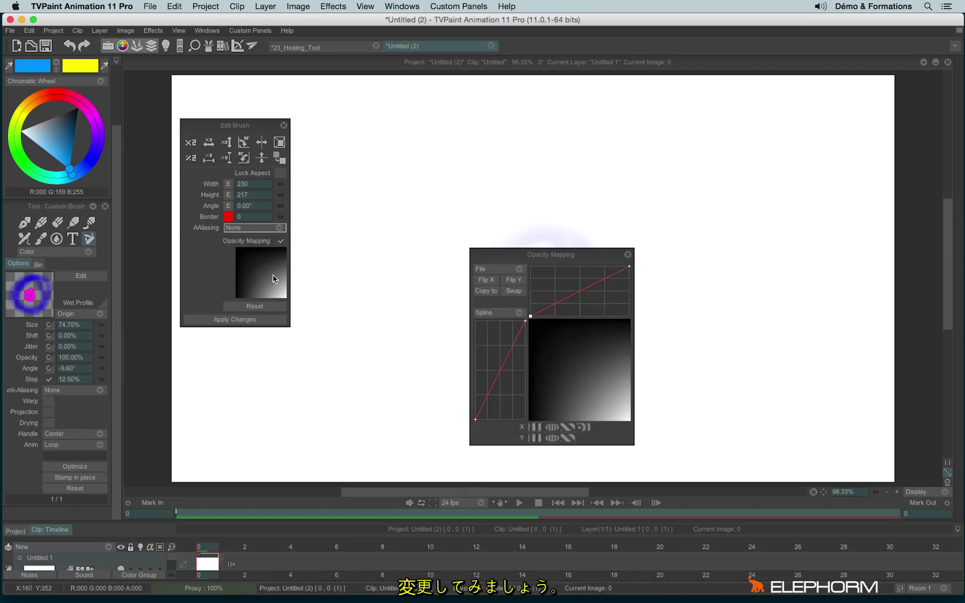
{"action": "left_click_drag", "start_coordinate": [527, 258], "coordinate": [733, 155]}
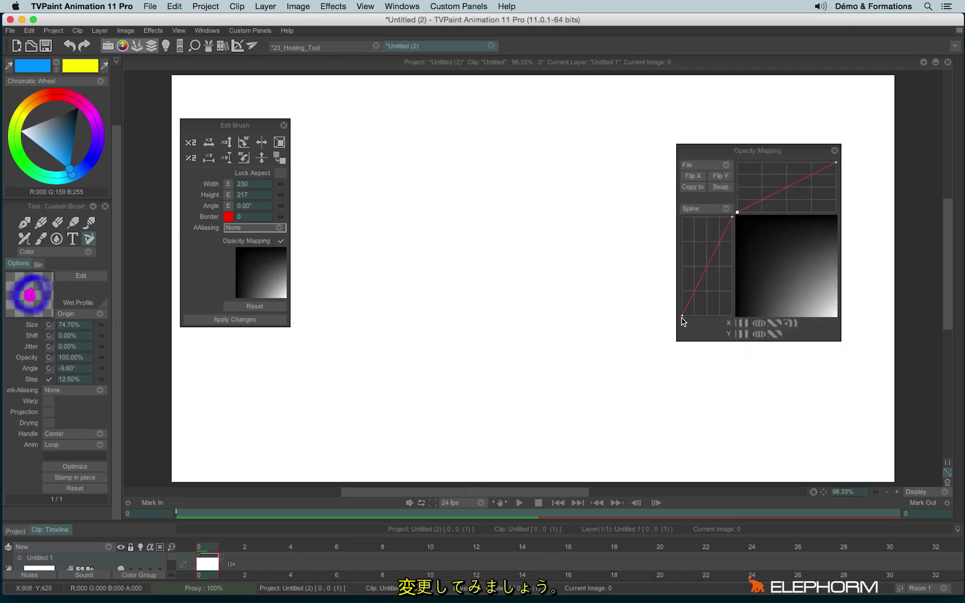
{"action": "mouse_move", "coordinate": [697, 283]}
{"action": "left_mouse_down"}
{"action": "mouse_move", "coordinate": [686, 270]}
{"action": "mouse_move", "coordinate": [705, 226]}
{"action": "mouse_move", "coordinate": [684, 236]}
{"action": "left_mouse_up"}
{"action": "left_click", "coordinate": [732, 249]}
{"action": "left_click_drag", "start_coordinate": [770, 196], "coordinate": [752, 168]}
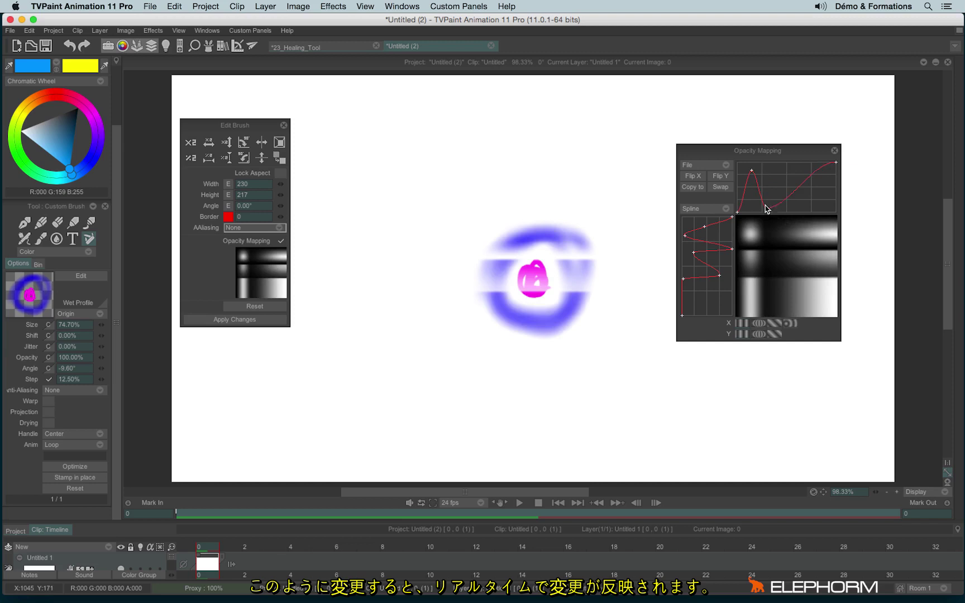
Step: Add wave points to the opacity curve, apply it, and paint a test stroke
{"action": "left_click", "coordinate": [781, 163]}
{"action": "left_click", "coordinate": [796, 209]}
{"action": "left_click", "coordinate": [808, 163]}
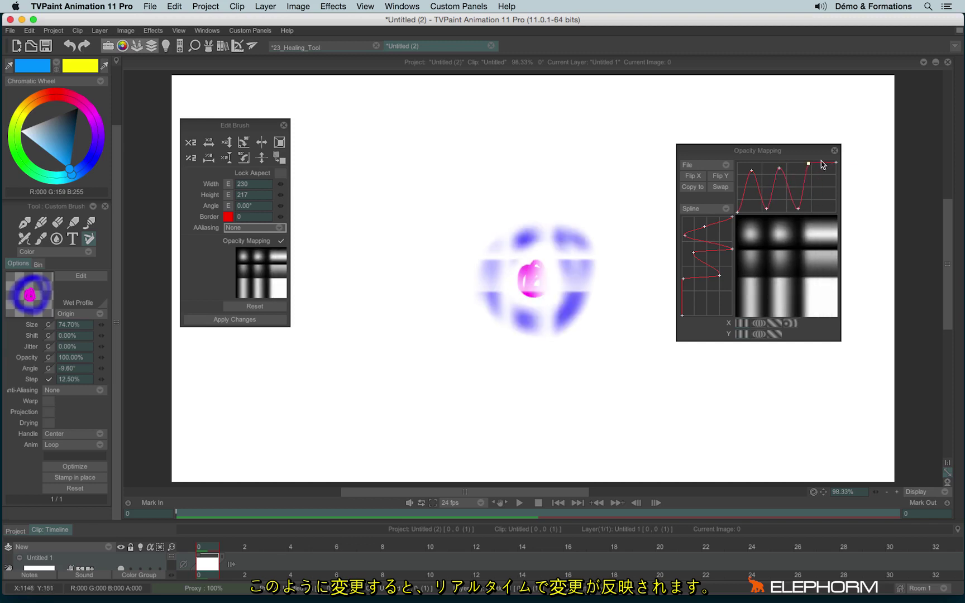
{"action": "left_click", "coordinate": [829, 204]}
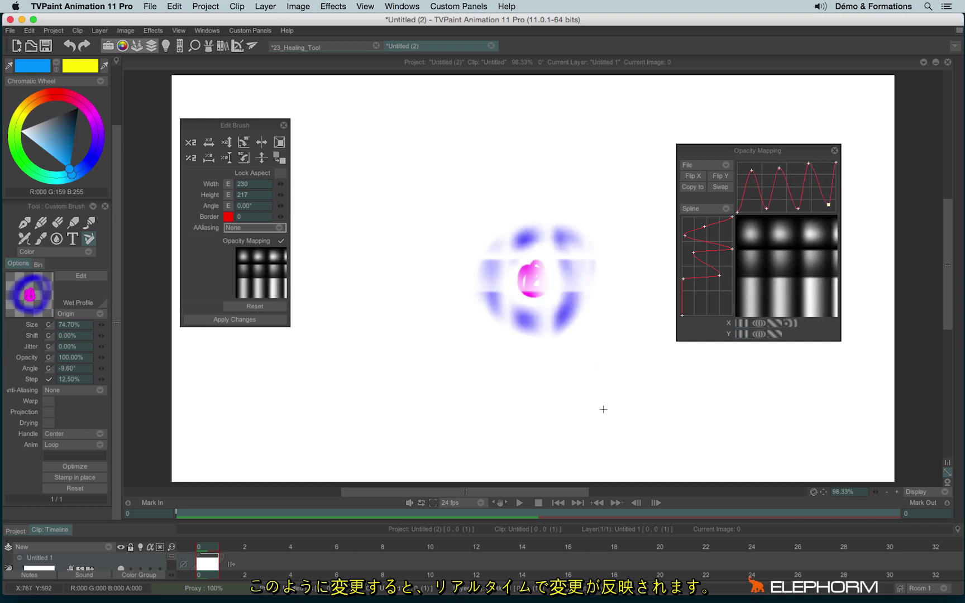
{"action": "left_click", "coordinate": [260, 319]}
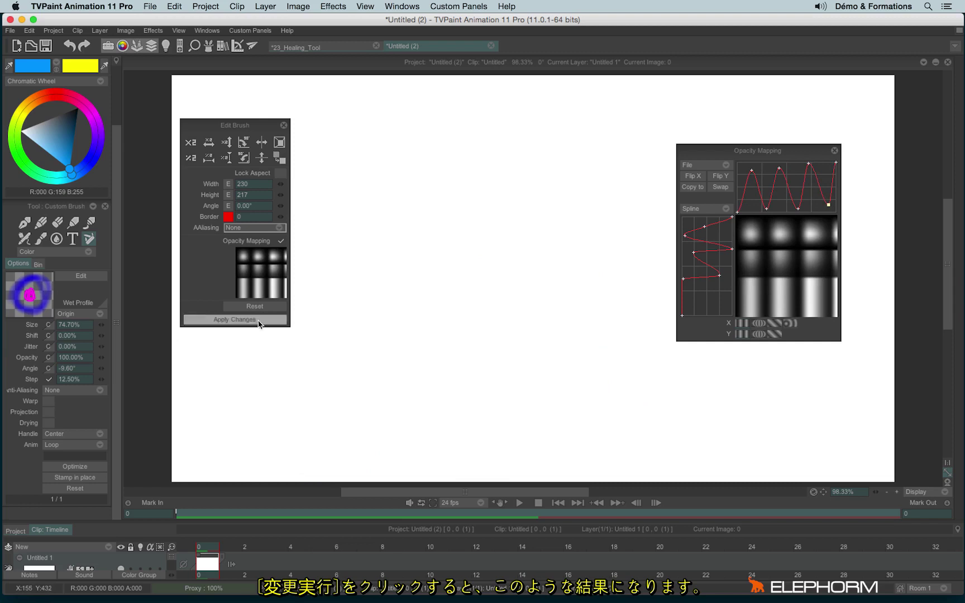
{"action": "mouse_move", "coordinate": [493, 124]}
{"action": "left_mouse_down"}
{"action": "mouse_move", "coordinate": [609, 394]}
{"action": "mouse_move", "coordinate": [493, 270]}
{"action": "left_mouse_up"}
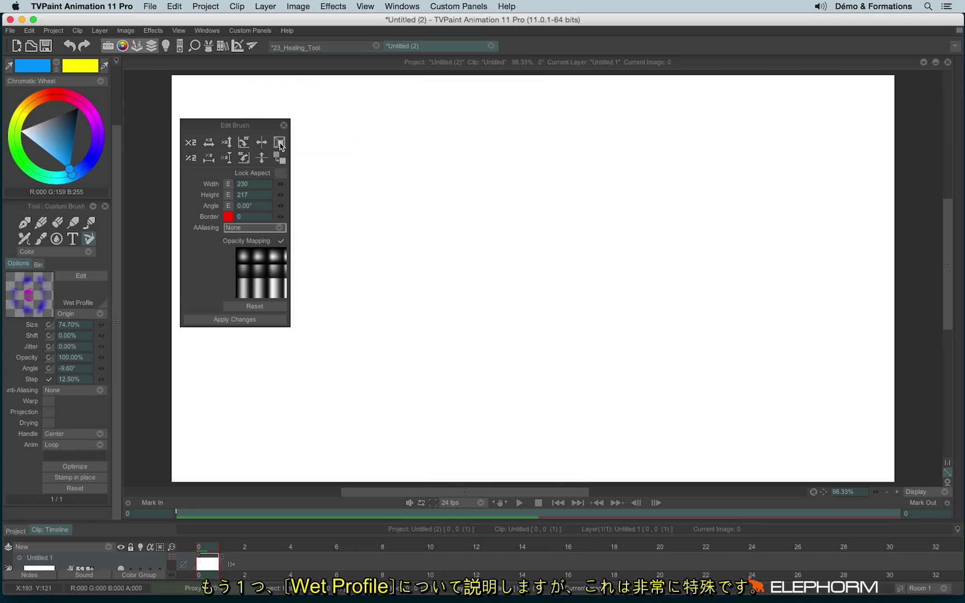
Step: Paint a blue airbrush blob, cut it out as the brush, then clear the canvas
{"action": "left_click", "coordinate": [283, 127]}
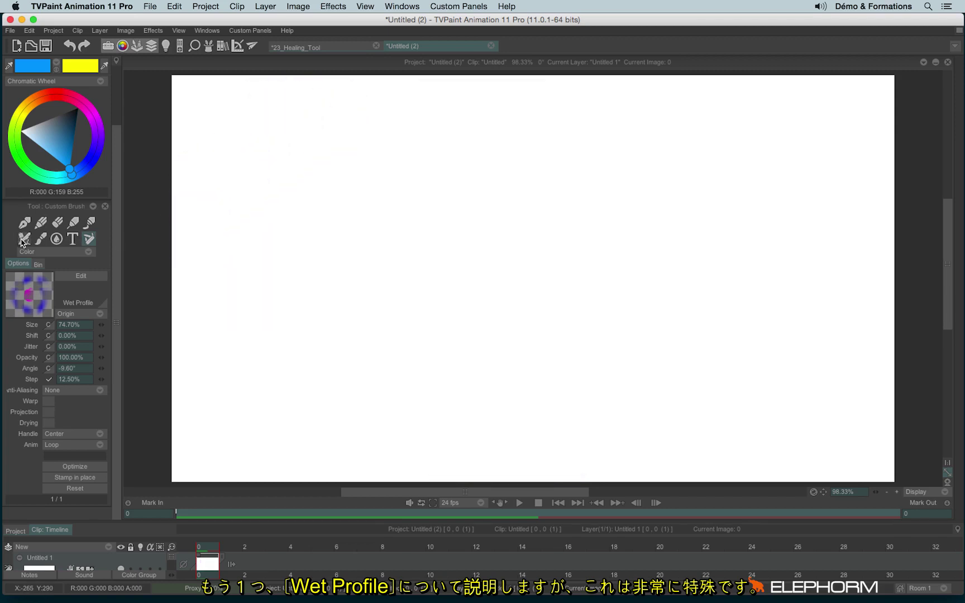
{"action": "left_click", "coordinate": [23, 241]}
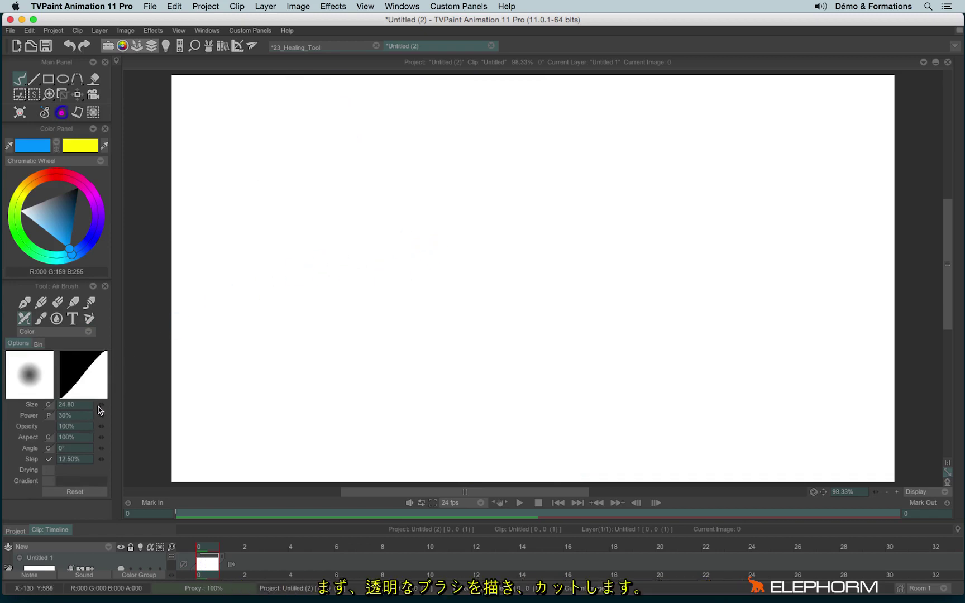
{"action": "mouse_move", "coordinate": [445, 222]}
{"action": "left_mouse_down"}
{"action": "mouse_move", "coordinate": [382, 251]}
{"action": "mouse_move", "coordinate": [441, 247]}
{"action": "left_mouse_up"}
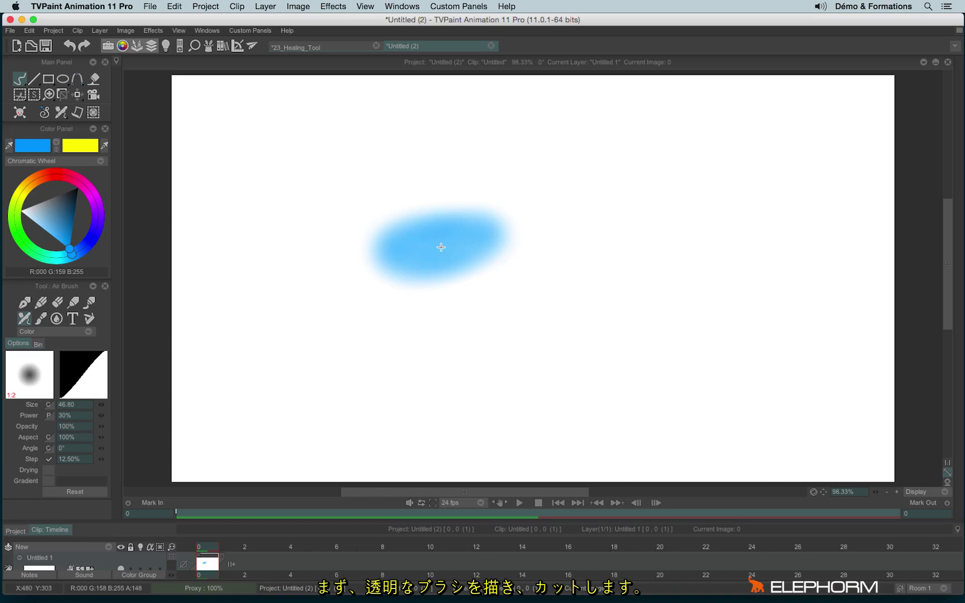
{"action": "left_click", "coordinate": [21, 94]}
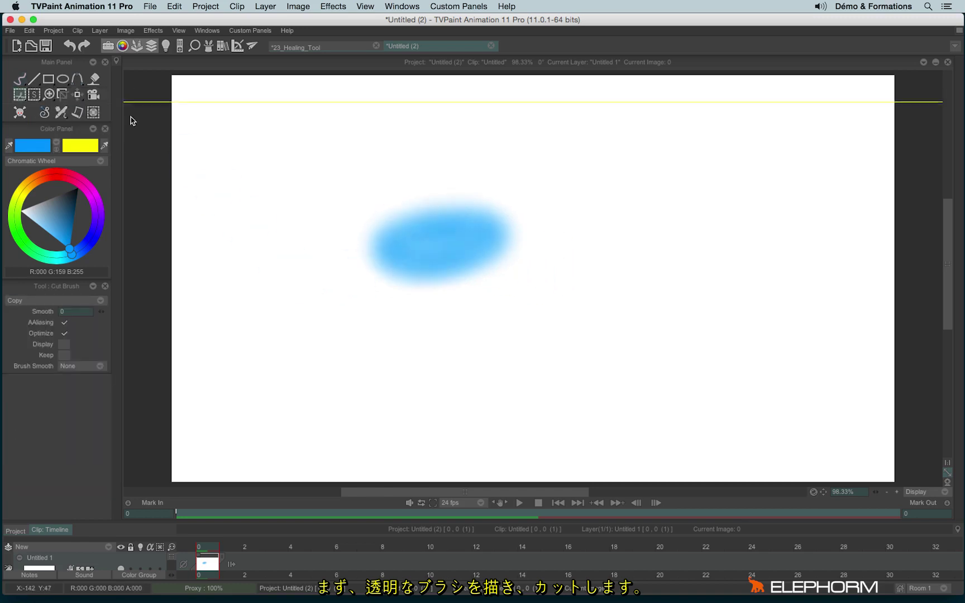
{"action": "left_click_drag", "start_coordinate": [355, 190], "coordinate": [518, 302]}
{"action": "left_click", "coordinate": [511, 320]}
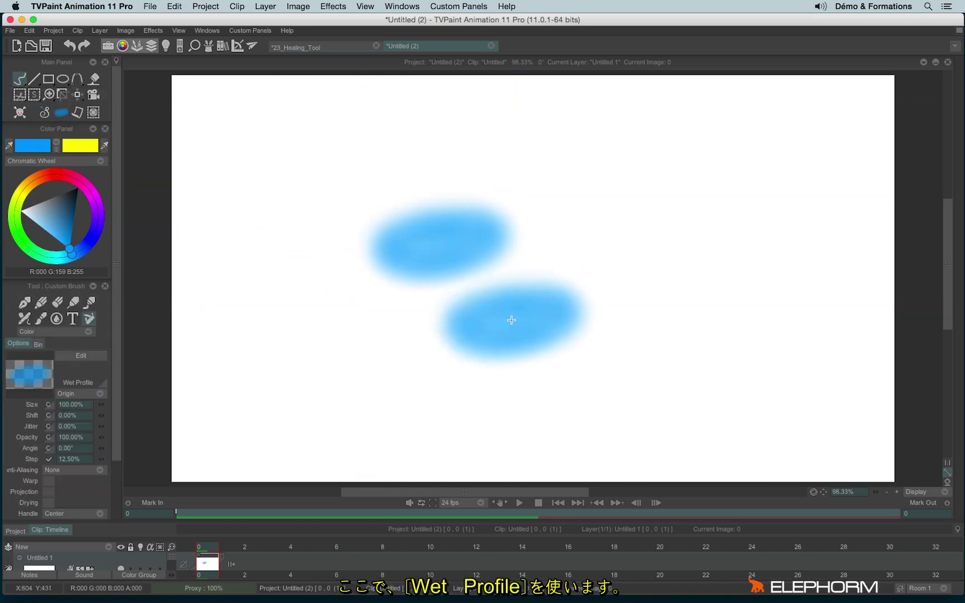
{"action": "key", "text": "BackSpace"}
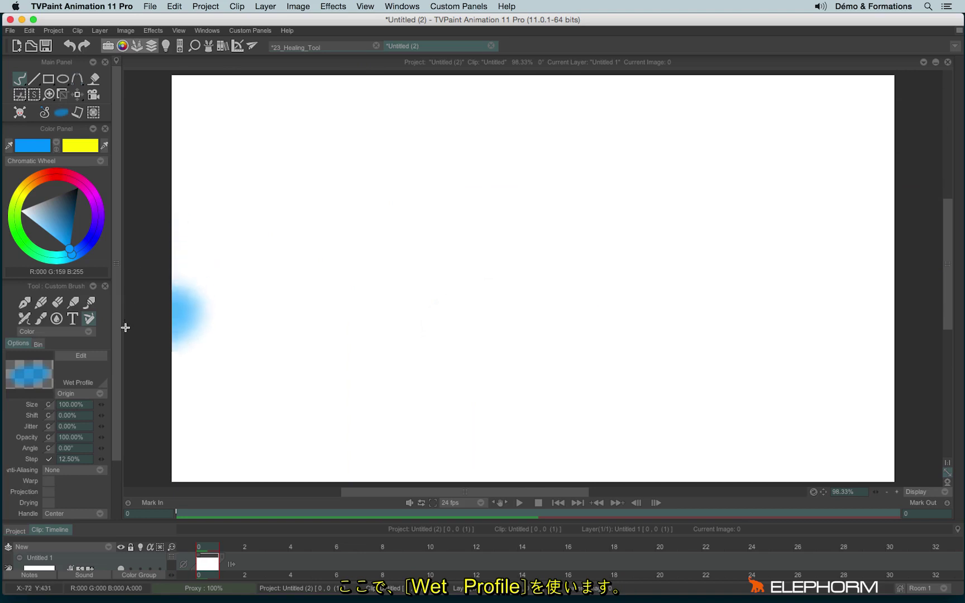
{"action": "scroll", "coordinate": [104, 370], "scroll_direction": "down", "scroll_amount": 3}
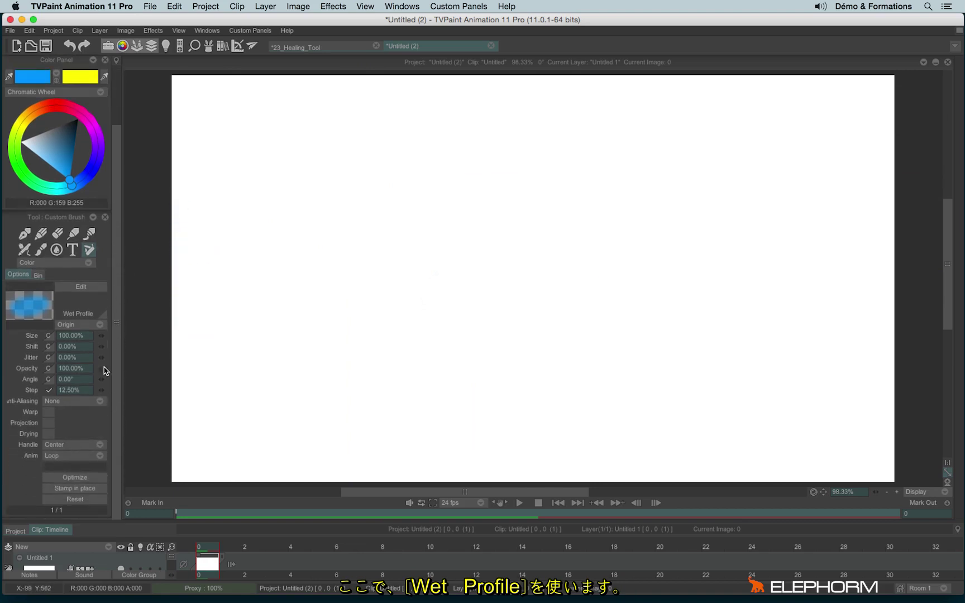
Step: Keep Origin stamp mode and bring up the Wet Profile curve panel
{"action": "left_click", "coordinate": [71, 326]}
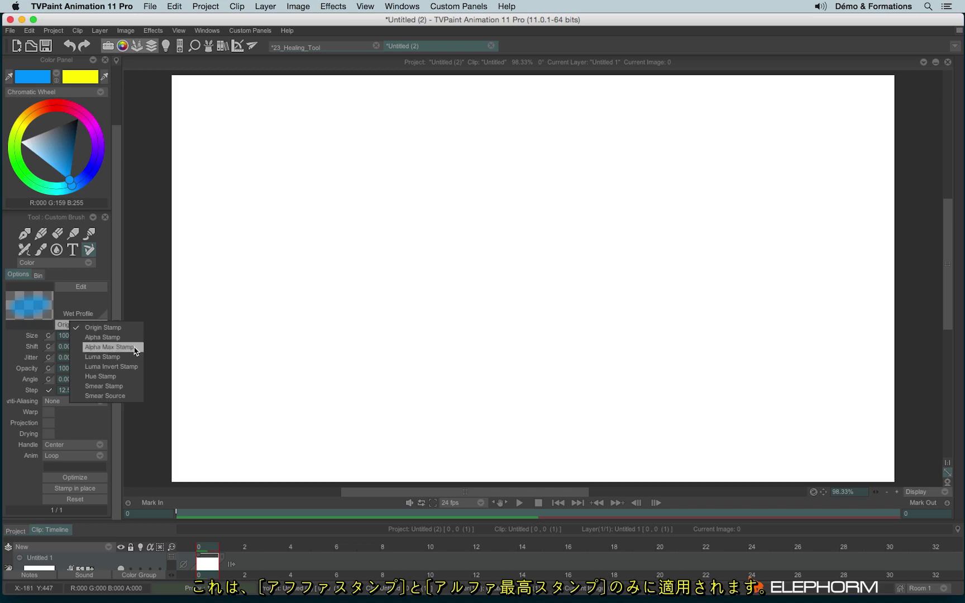
{"action": "left_click", "coordinate": [113, 327]}
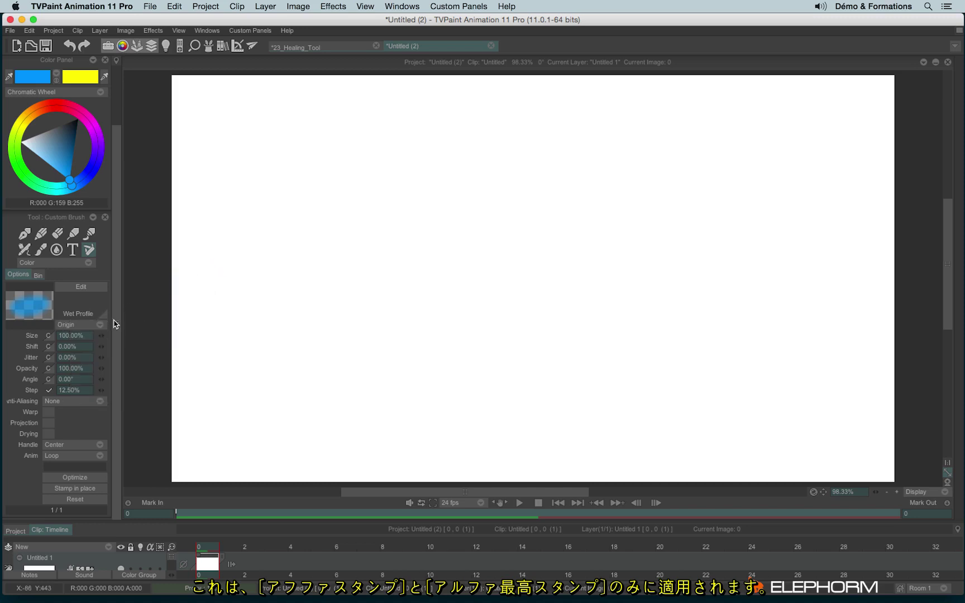
{"action": "left_click", "coordinate": [105, 315]}
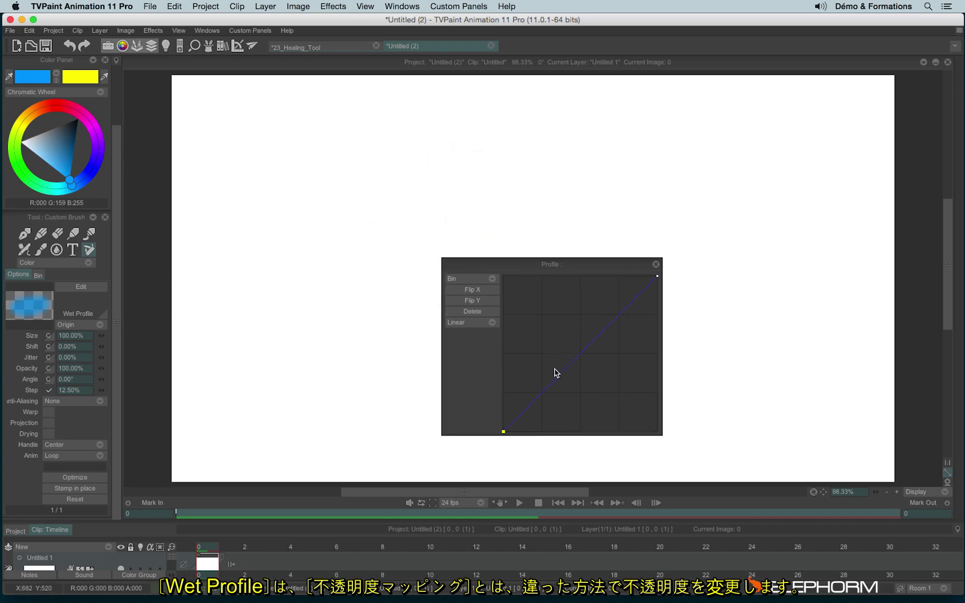
Step: Bend the wet profile upward, switch to Alpha stamp mode, and test-paint
{"action": "left_click_drag", "start_coordinate": [557, 361], "coordinate": [557, 292]}
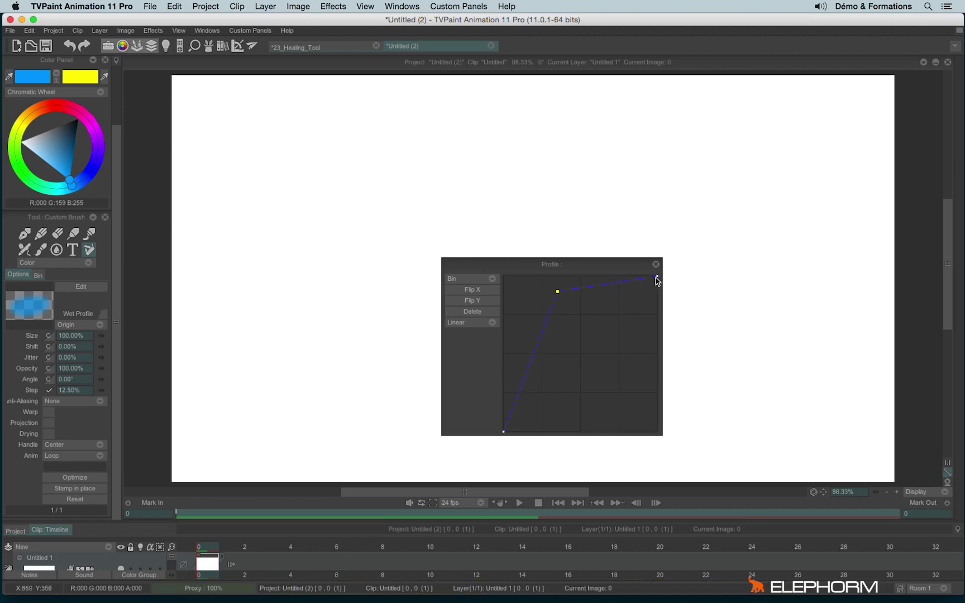
{"action": "mouse_move", "coordinate": [340, 207]}
{"action": "left_mouse_down"}
{"action": "mouse_move", "coordinate": [328, 202]}
{"action": "mouse_move", "coordinate": [362, 215]}
{"action": "left_mouse_up"}
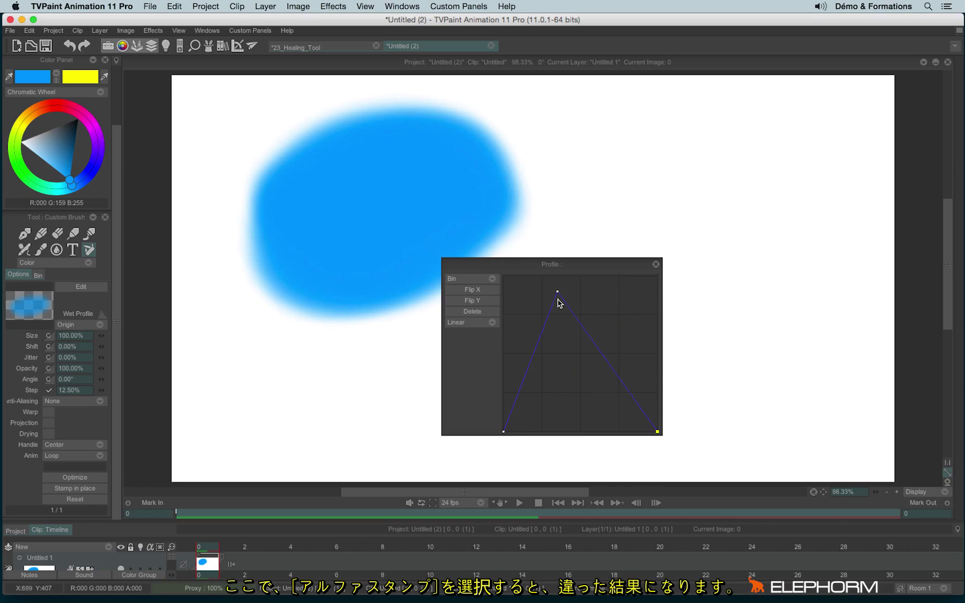
{"action": "left_click", "coordinate": [82, 325]}
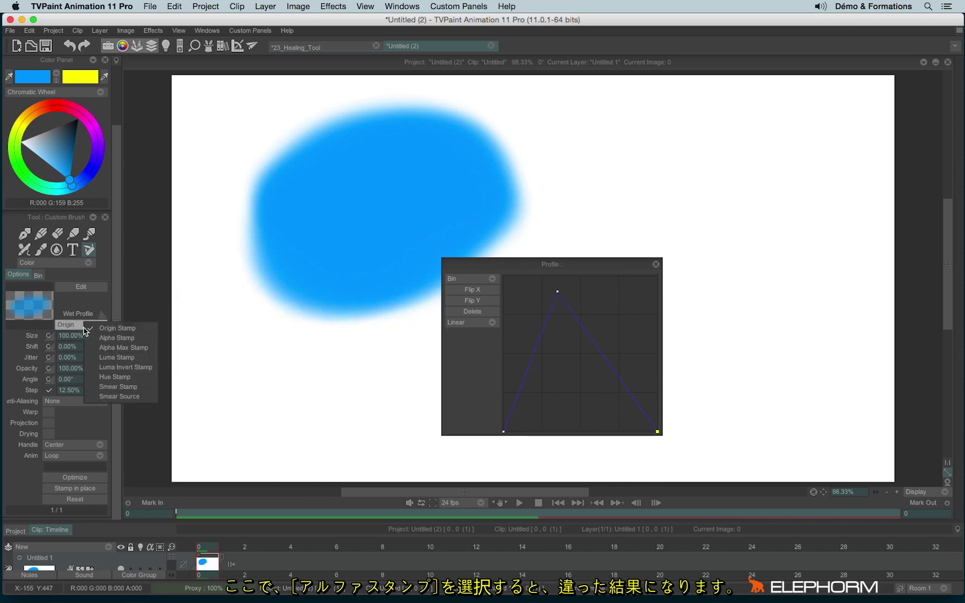
{"action": "left_click", "coordinate": [122, 341]}
{"action": "mouse_move", "coordinate": [715, 118]}
{"action": "left_mouse_down"}
{"action": "mouse_move", "coordinate": [672, 264]}
{"action": "mouse_move", "coordinate": [725, 331]}
{"action": "left_mouse_up"}
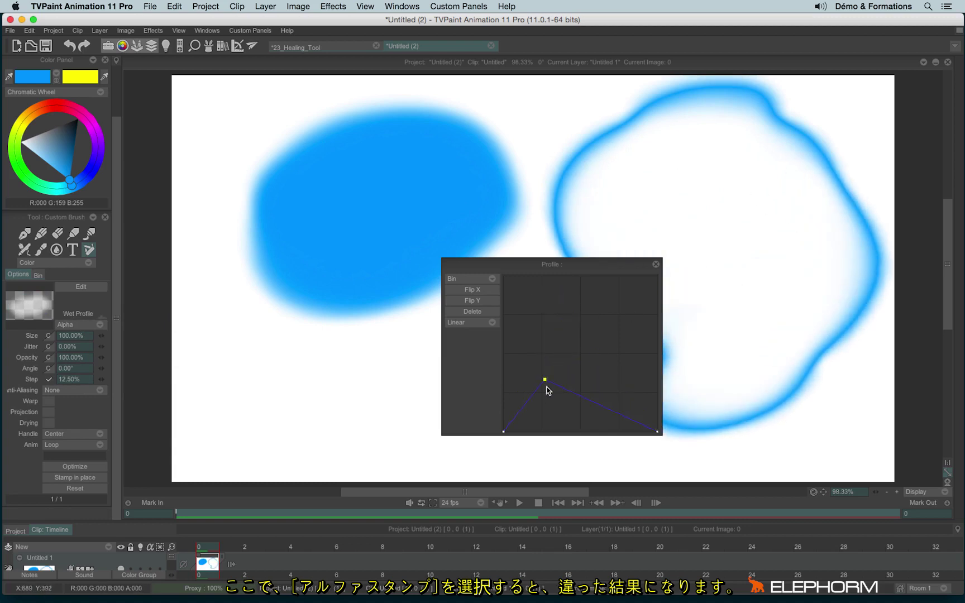
Step: Reshape the profile into a zigzag with test stamps and strokes, then clear the canvas
{"action": "left_click_drag", "start_coordinate": [546, 381], "coordinate": [581, 433]}
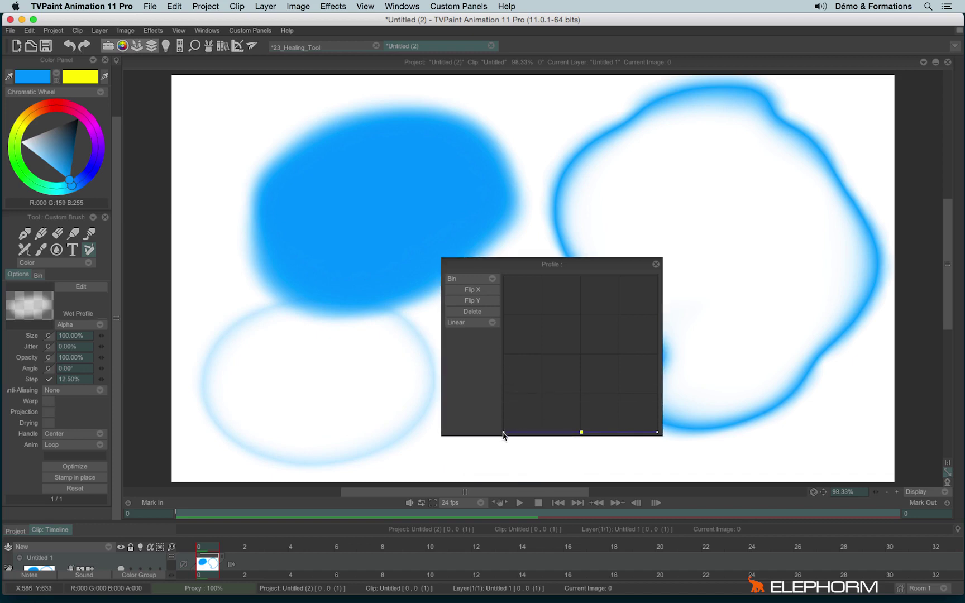
{"action": "left_click", "coordinate": [655, 435]}
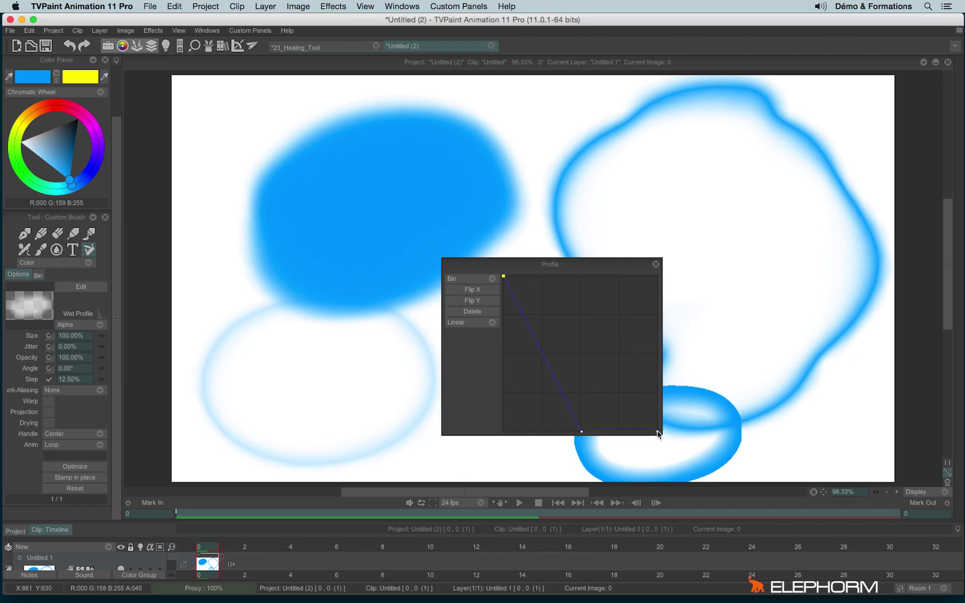
{"action": "left_click_drag", "start_coordinate": [657, 433], "coordinate": [658, 276]}
{"action": "left_click", "coordinate": [623, 238]}
{"action": "left_click_drag", "start_coordinate": [623, 238], "coordinate": [822, 257]}
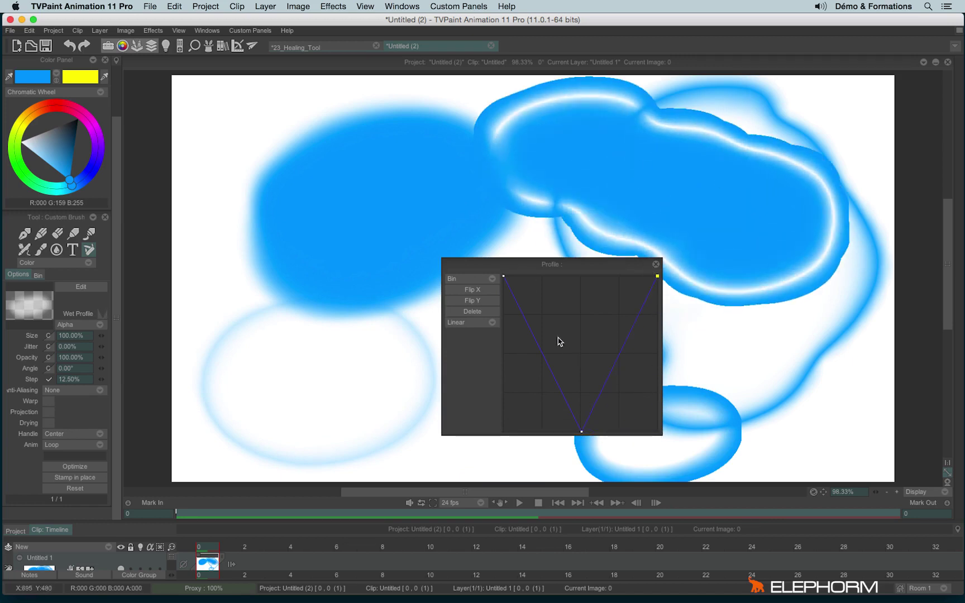
{"action": "left_click_drag", "start_coordinate": [533, 330], "coordinate": [536, 297]}
{"action": "left_click_drag", "start_coordinate": [620, 302], "coordinate": [632, 376]}
{"action": "mouse_move", "coordinate": [249, 128]}
{"action": "left_mouse_down"}
{"action": "mouse_move", "coordinate": [330, 328]}
{"action": "mouse_move", "coordinate": [373, 209]}
{"action": "mouse_move", "coordinate": [333, 183]}
{"action": "mouse_move", "coordinate": [384, 198]}
{"action": "mouse_move", "coordinate": [425, 252]}
{"action": "mouse_move", "coordinate": [476, 190]}
{"action": "mouse_move", "coordinate": [433, 136]}
{"action": "mouse_move", "coordinate": [302, 255]}
{"action": "mouse_move", "coordinate": [405, 280]}
{"action": "mouse_move", "coordinate": [315, 306]}
{"action": "mouse_move", "coordinate": [441, 199]}
{"action": "left_mouse_up"}
{"action": "key", "text": "BackSpace"}
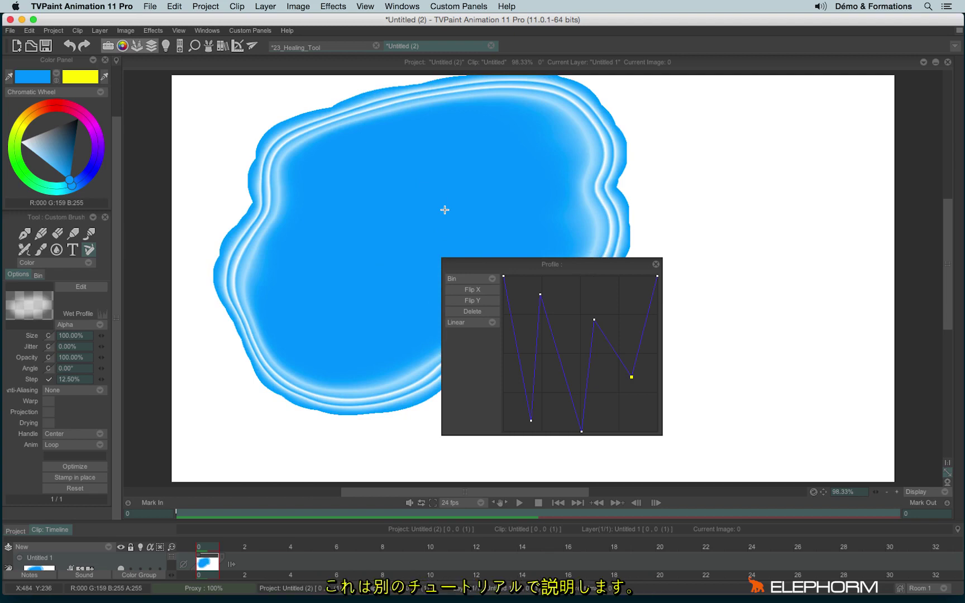